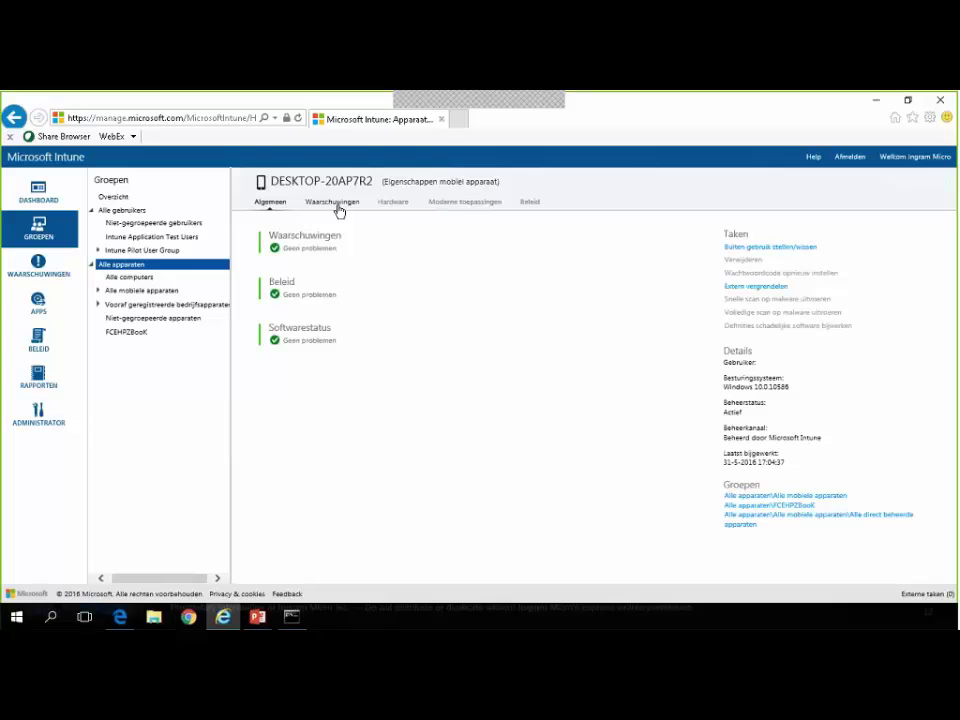
Step: Open the Aan de slag guide from the dashboard and read the Intune evaluation prerequisites and per-platform certificate requirements
{"action": "left_click", "coordinate": [26, 206]}
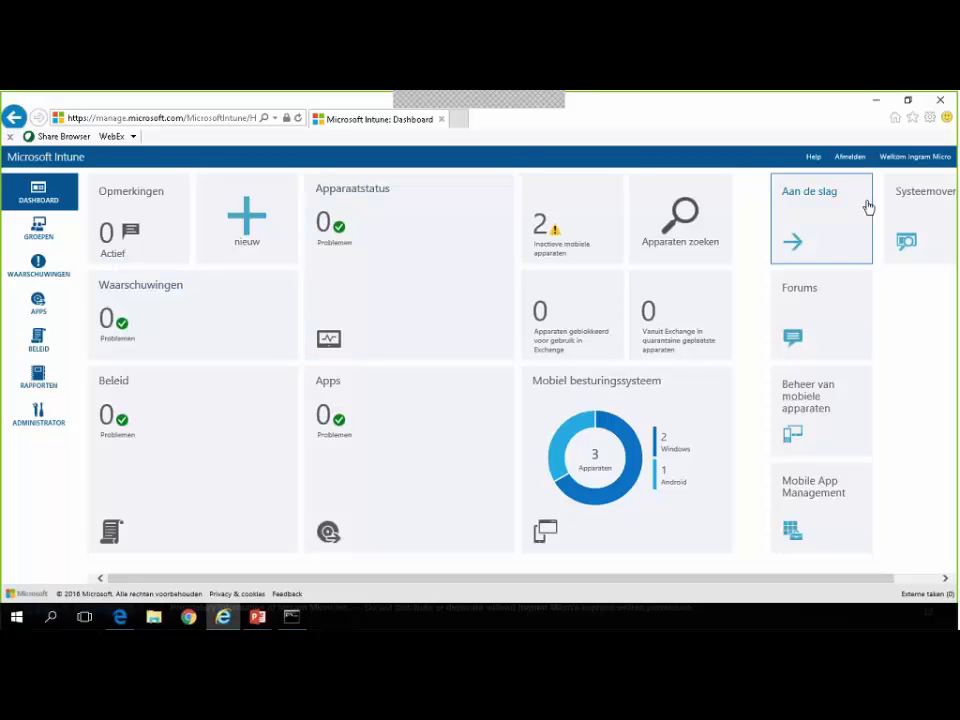
{"action": "left_click", "coordinate": [808, 231]}
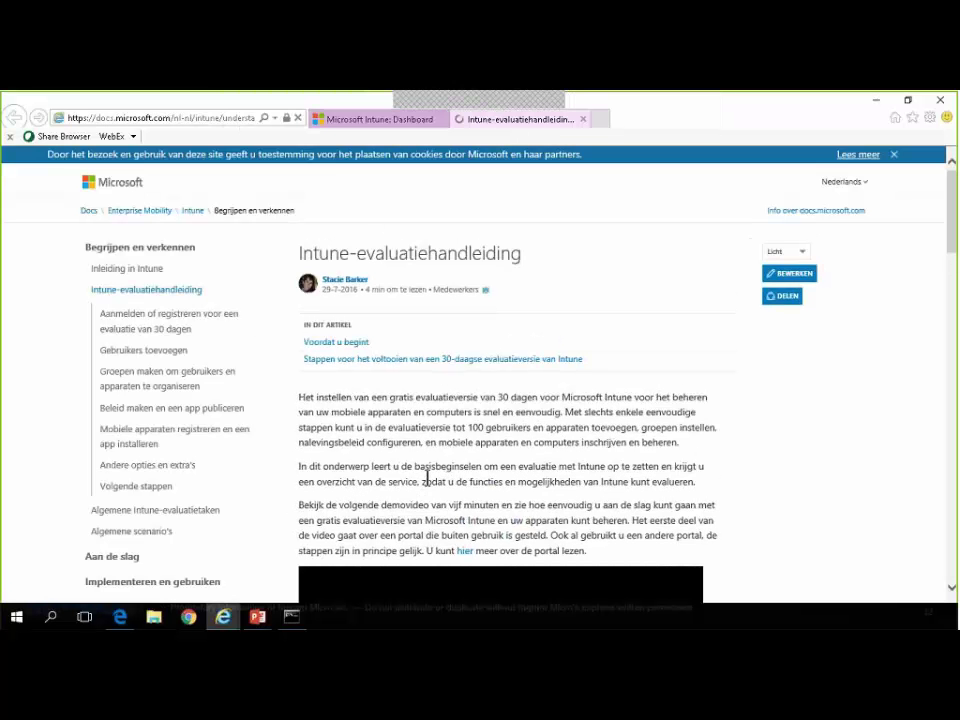
{"action": "scroll", "coordinate": [431, 430], "scroll_direction": "down", "scroll_amount": 3}
{"action": "scroll", "coordinate": [431, 413], "scroll_direction": "down", "scroll_amount": 3}
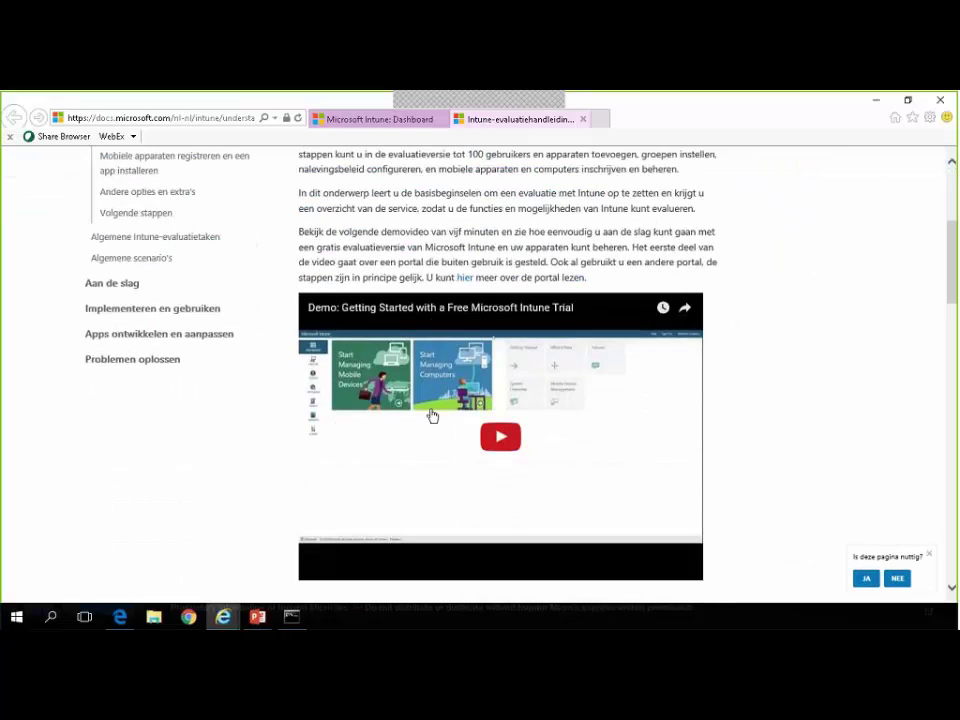
{"action": "scroll", "coordinate": [432, 414], "scroll_direction": "down", "scroll_amount": 10}
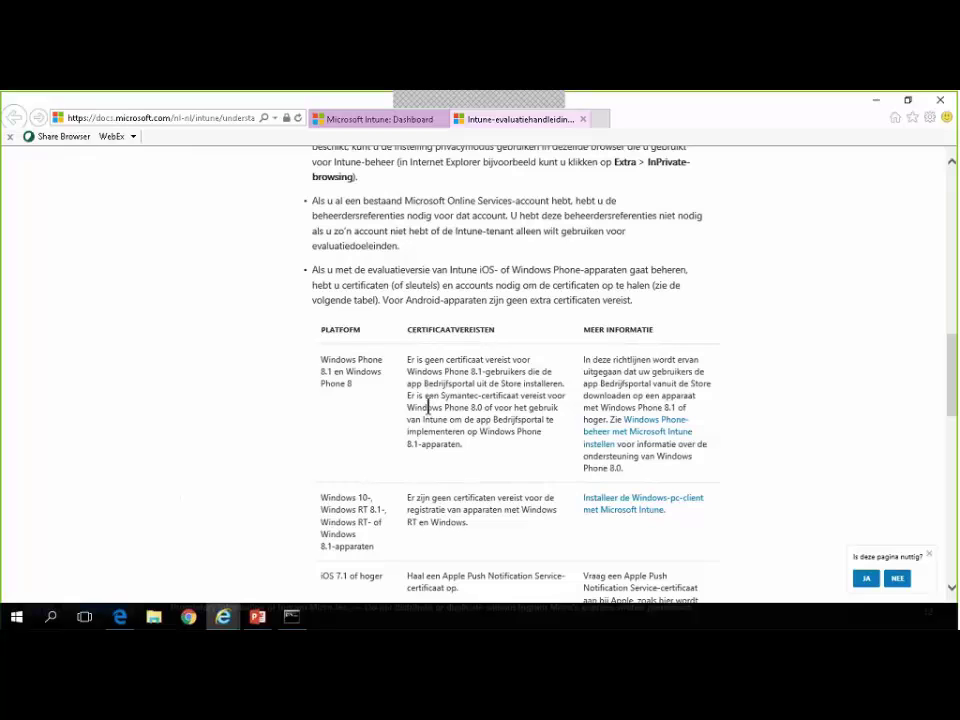
{"action": "scroll", "coordinate": [428, 406], "scroll_direction": "down", "scroll_amount": 1}
{"action": "scroll", "coordinate": [429, 410], "scroll_direction": "down", "scroll_amount": 5}
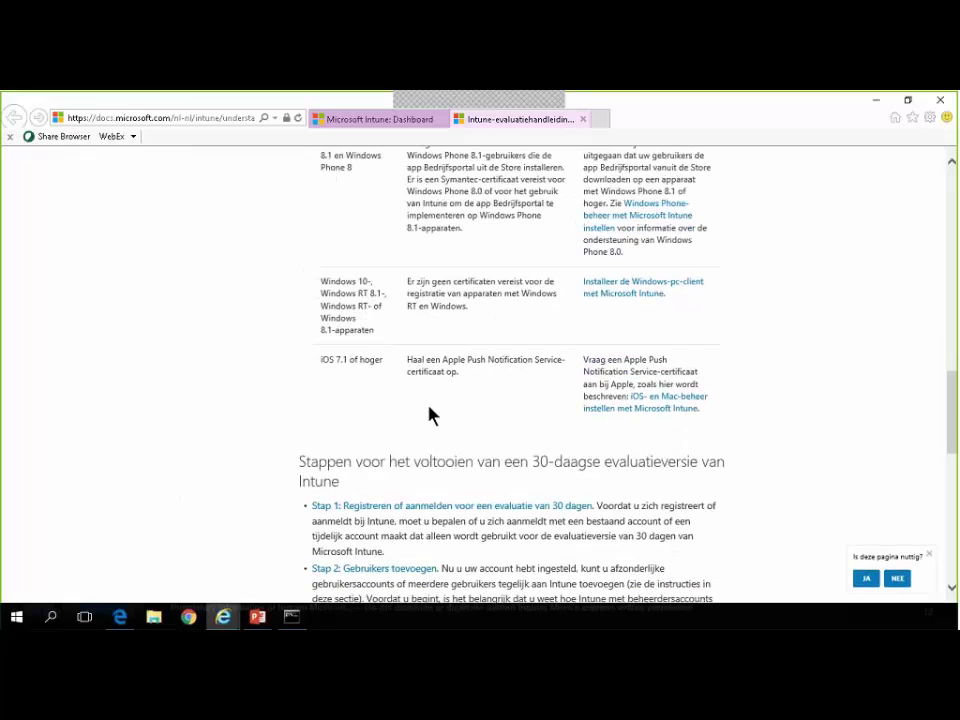
{"action": "scroll", "coordinate": [428, 405], "scroll_direction": "up", "scroll_amount": 6}
{"action": "scroll", "coordinate": [428, 406], "scroll_direction": "up", "scroll_amount": 5}
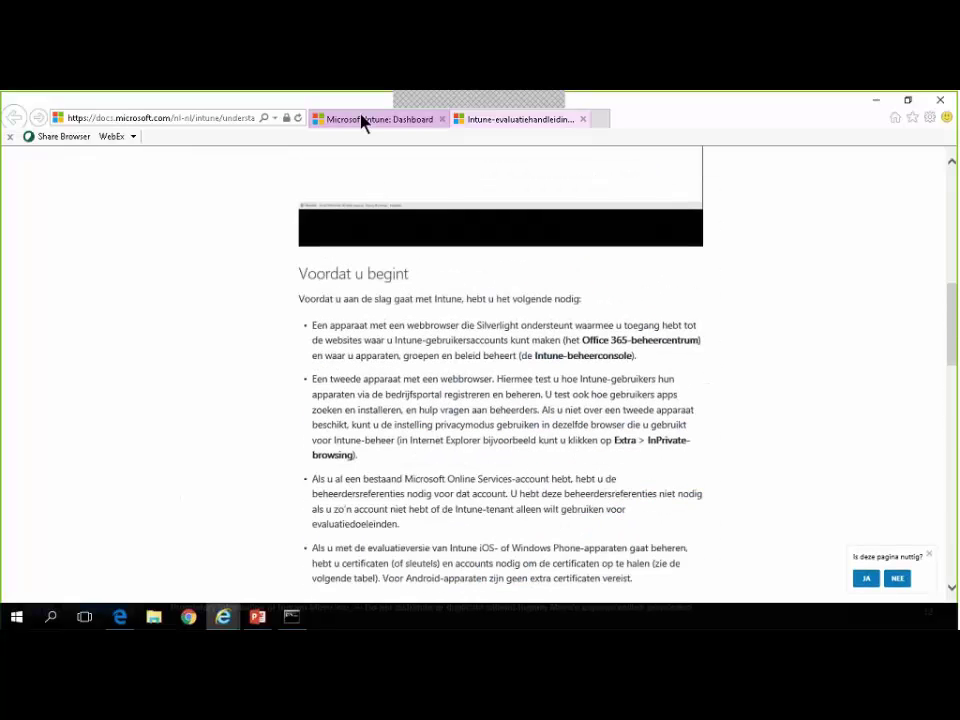
Step: Return to the Intune console and start a custom policy from the Windows template Algemene configuratie (Windows 10 Desktop en Mobile of hoger)
{"action": "left_click", "coordinate": [364, 120]}
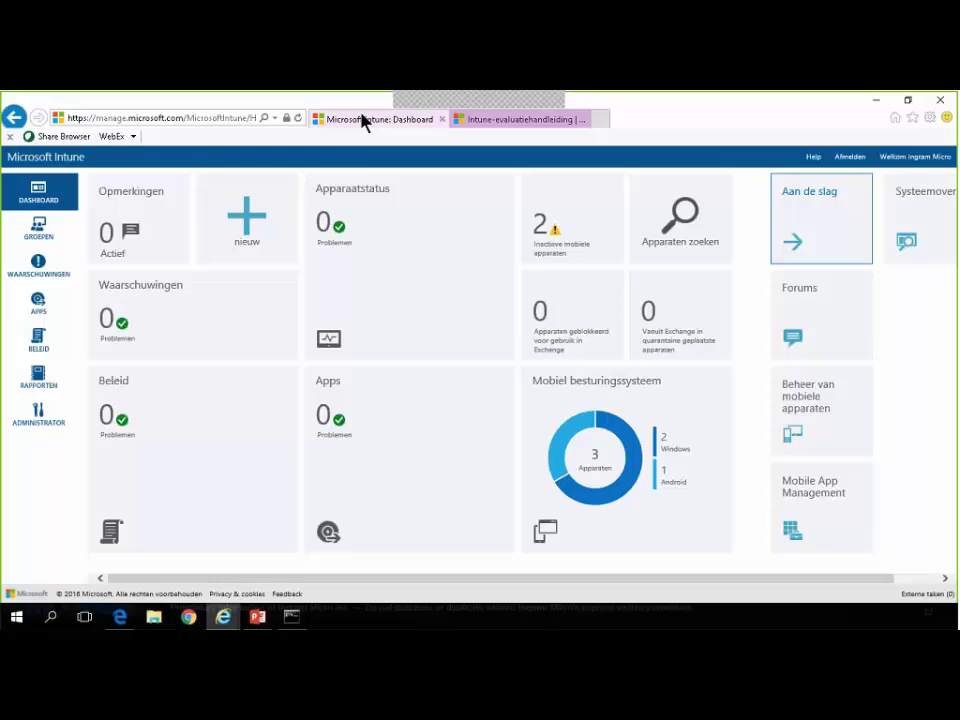
{"action": "left_click", "coordinate": [18, 348]}
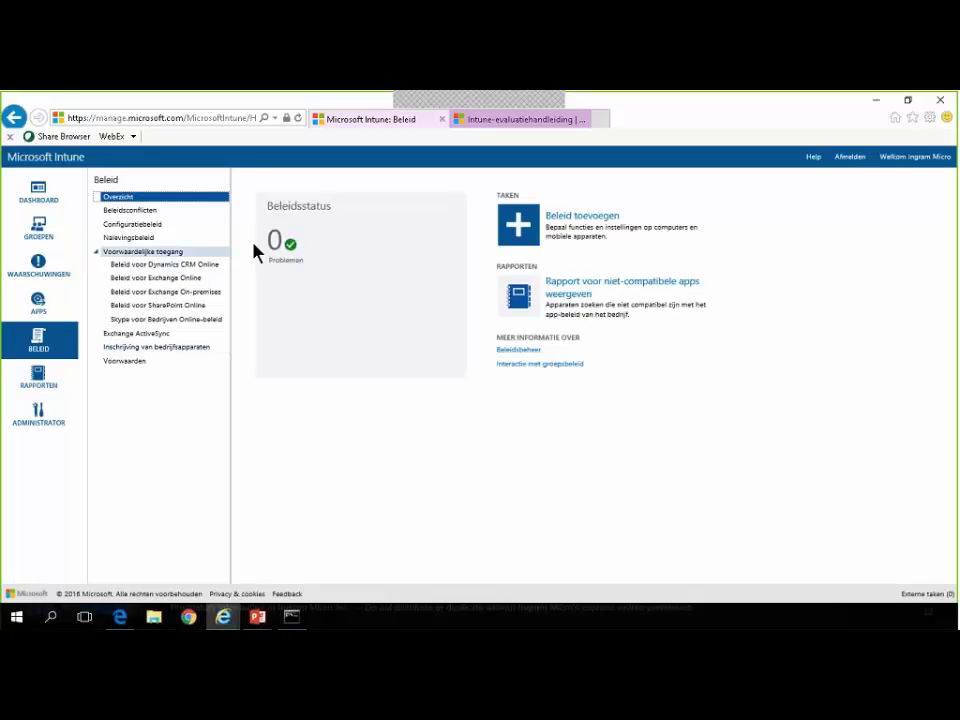
{"action": "left_click", "coordinate": [539, 227]}
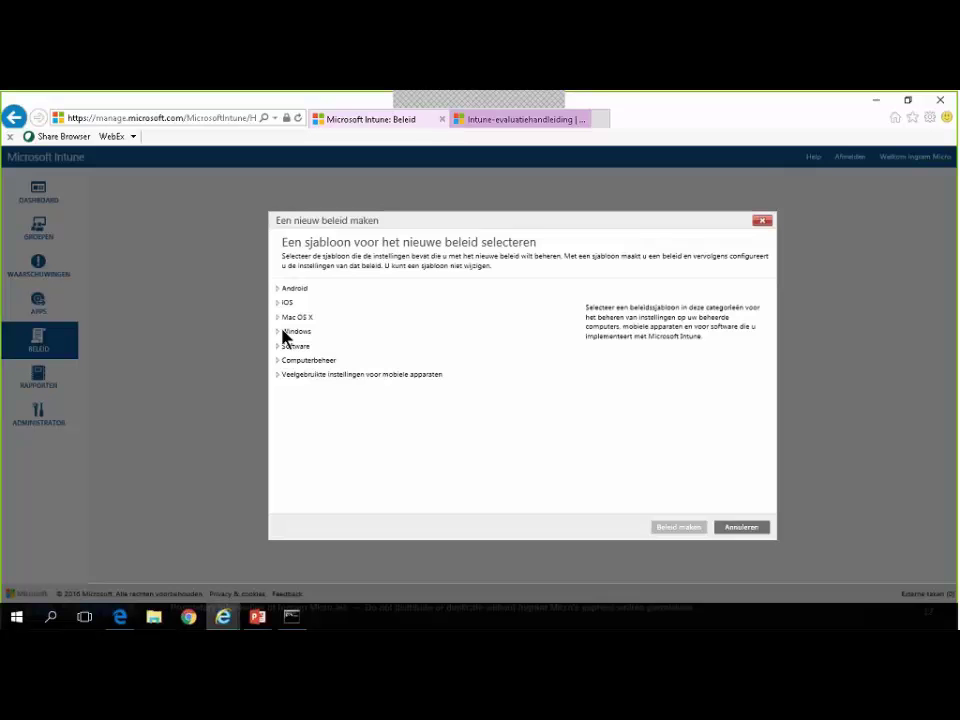
{"action": "left_click", "coordinate": [284, 333]}
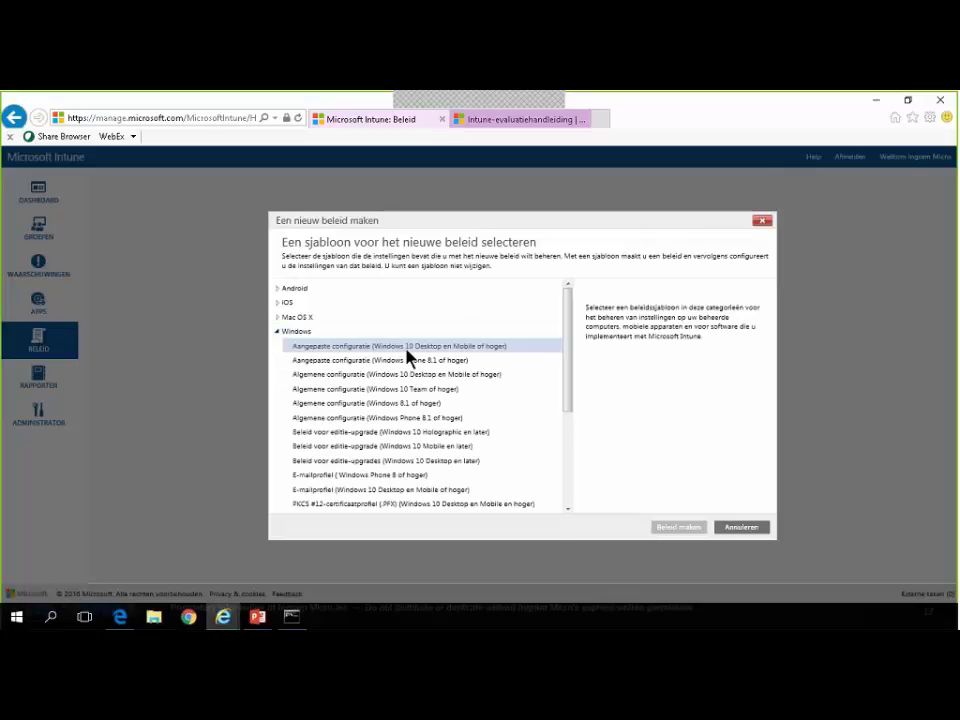
{"action": "scroll", "coordinate": [448, 366], "scroll_direction": "down", "scroll_amount": 1}
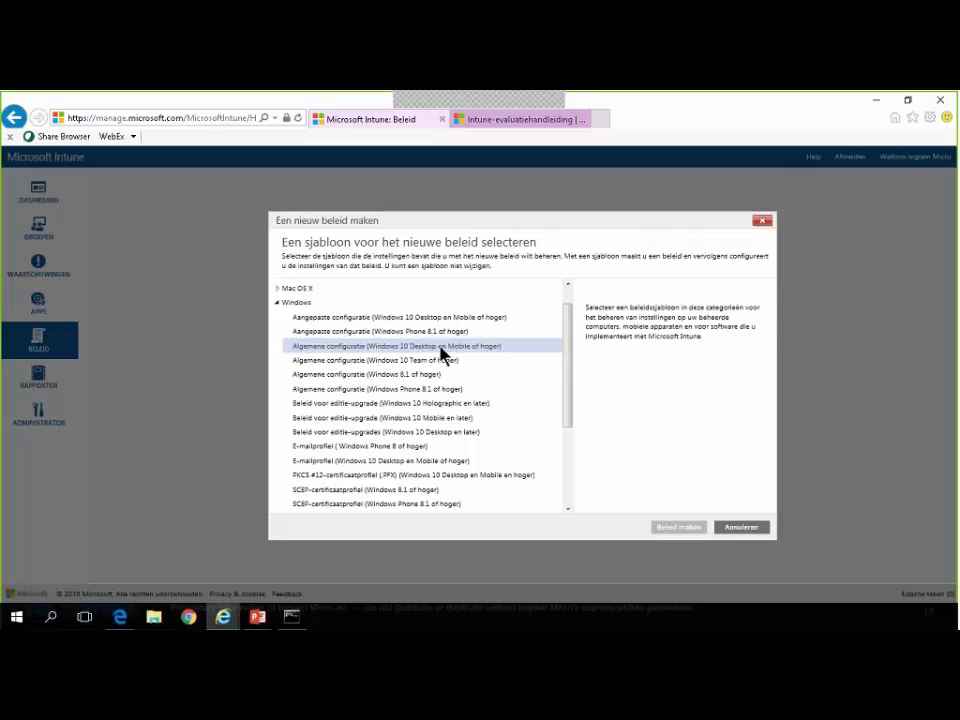
{"action": "left_click", "coordinate": [440, 347]}
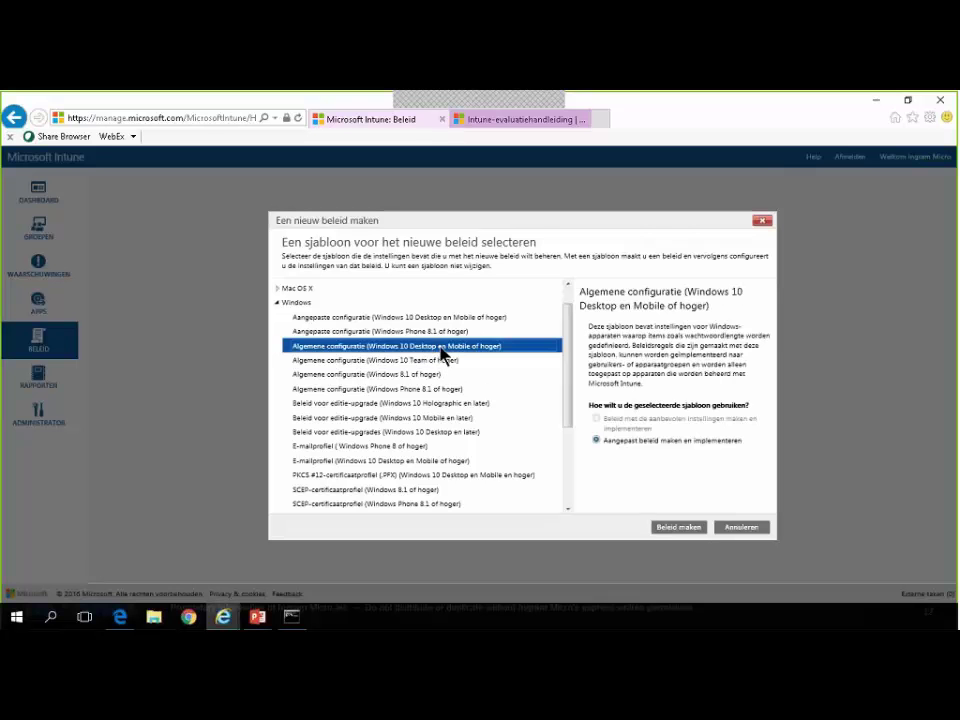
{"action": "left_click", "coordinate": [673, 528]}
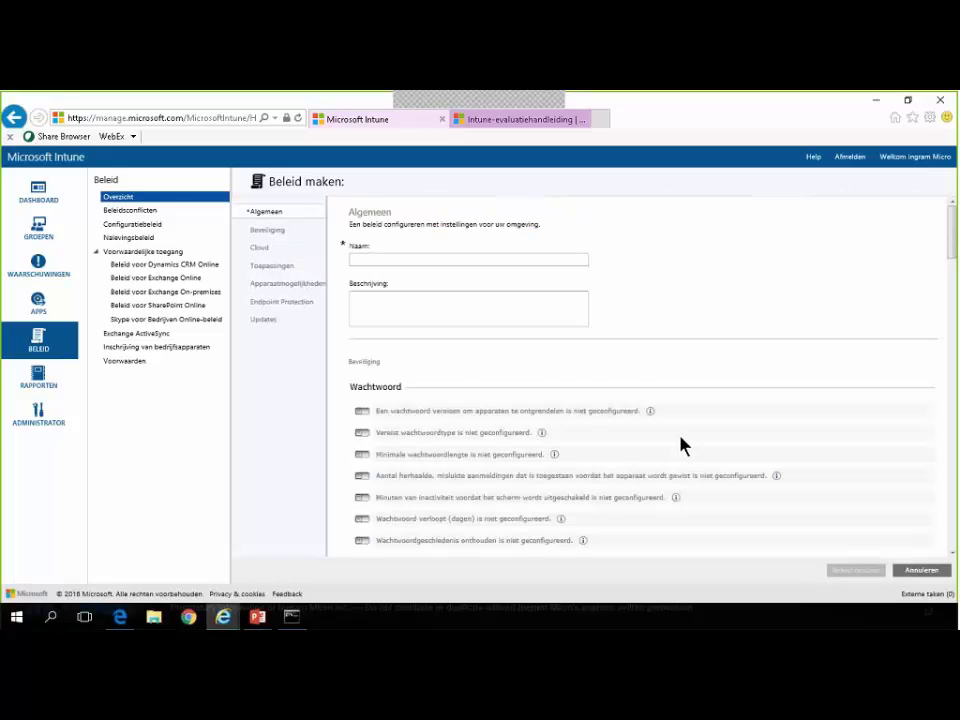
Step: Review the new policy's Beveiliging settings, covering password, encryption and system options
{"action": "scroll", "coordinate": [848, 285], "scroll_direction": "down", "scroll_amount": 1}
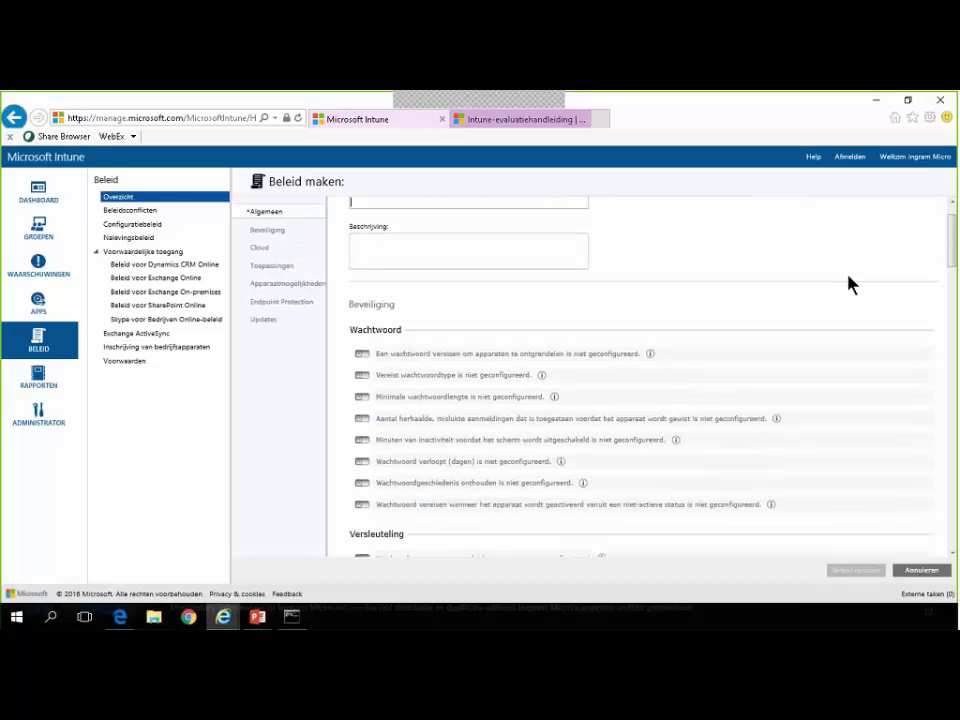
{"action": "scroll", "coordinate": [848, 285], "scroll_direction": "down", "scroll_amount": 1}
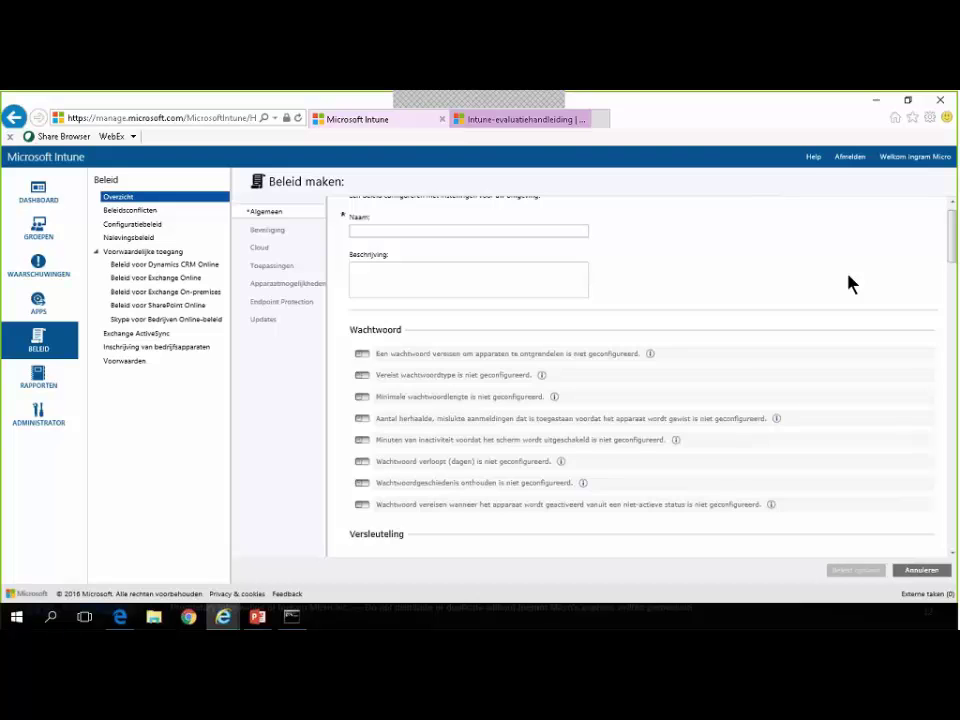
{"action": "scroll", "coordinate": [800, 286], "scroll_direction": "down", "scroll_amount": 3}
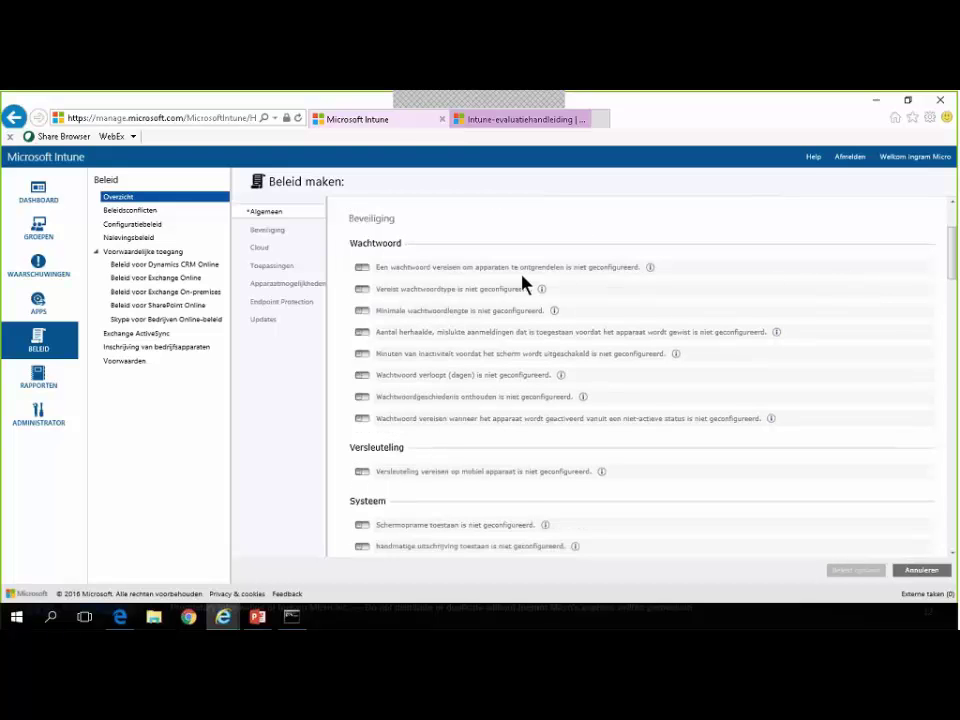
{"action": "scroll", "coordinate": [522, 278], "scroll_direction": "down", "scroll_amount": 1}
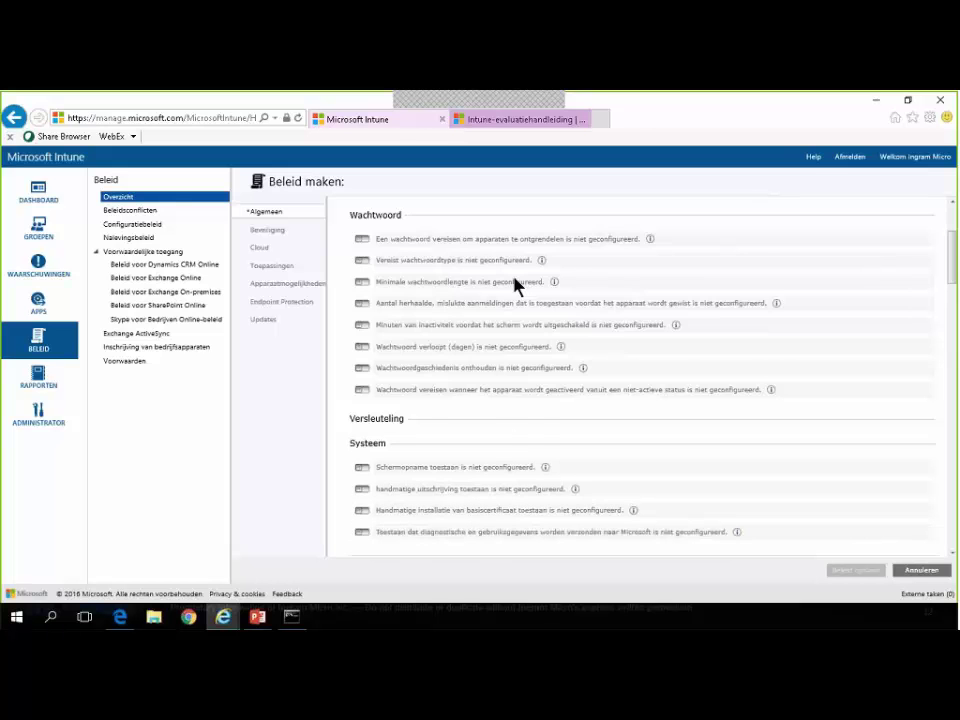
{"action": "scroll", "coordinate": [517, 285], "scroll_direction": "down", "scroll_amount": 1}
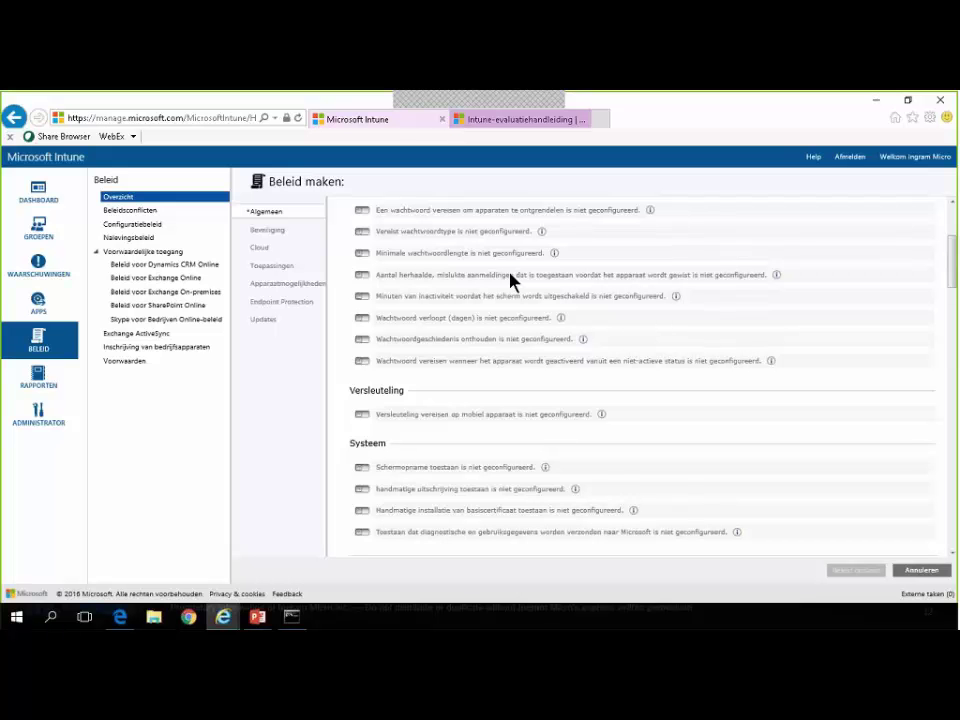
{"action": "scroll", "coordinate": [510, 281], "scroll_direction": "down", "scroll_amount": 3}
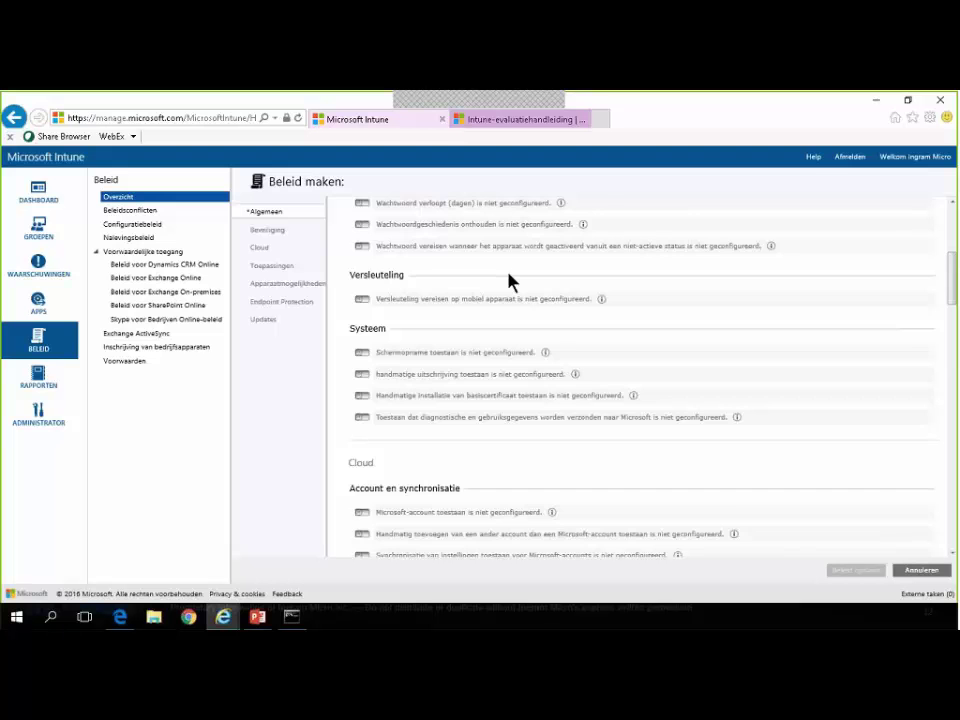
{"action": "scroll", "coordinate": [510, 282], "scroll_direction": "down", "scroll_amount": 1}
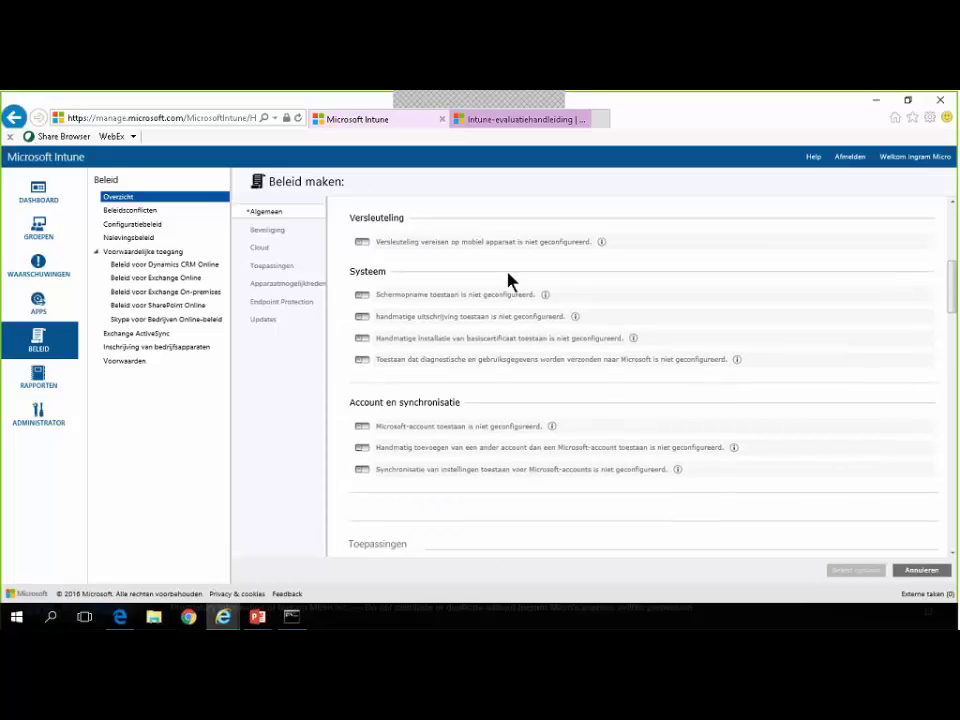
{"action": "scroll", "coordinate": [510, 282], "scroll_direction": "down", "scroll_amount": 1}
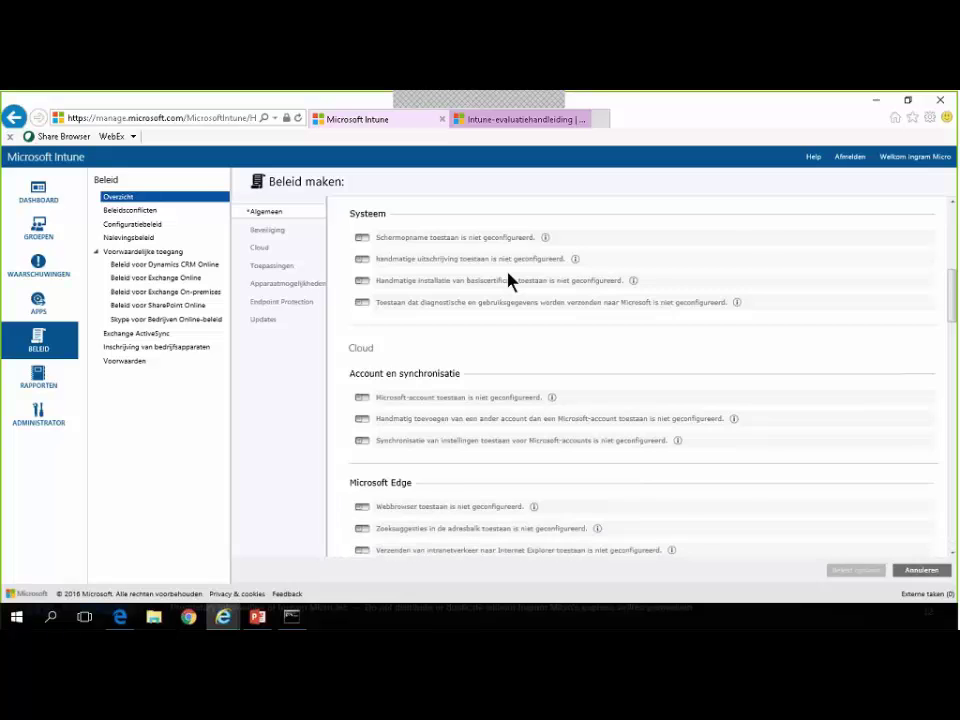
Step: Review the policy's account and synchronisation options under Cloud and the Microsoft Edge settings under Toepassingen
{"action": "scroll", "coordinate": [510, 280], "scroll_direction": "down", "scroll_amount": 1}
{"action": "scroll", "coordinate": [510, 280], "scroll_direction": "down", "scroll_amount": 1}
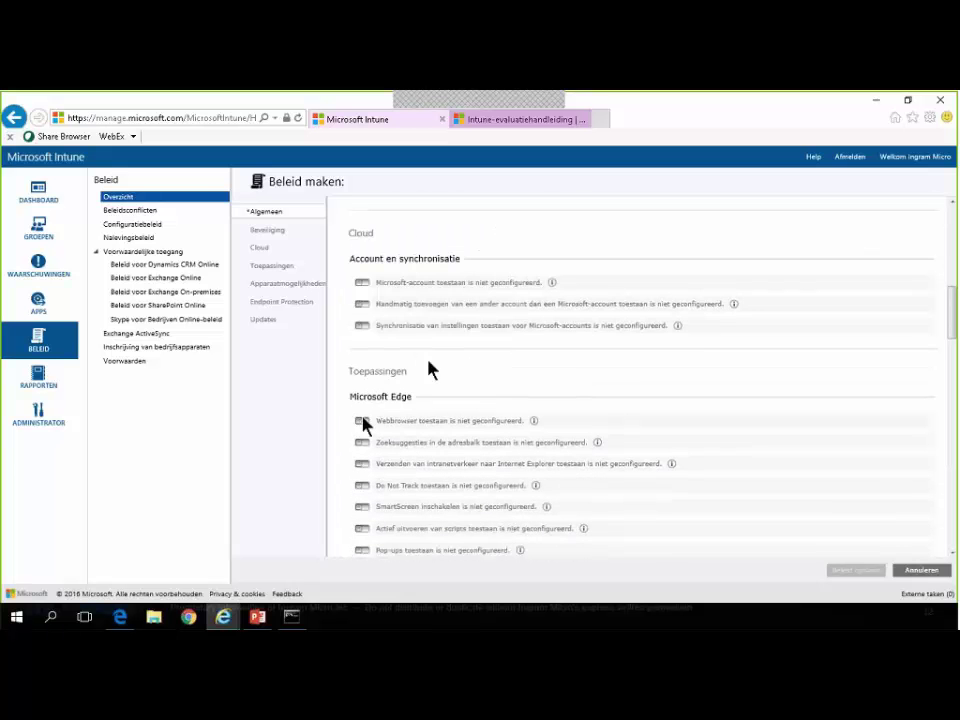
{"action": "scroll", "coordinate": [388, 403], "scroll_direction": "down", "scroll_amount": 1}
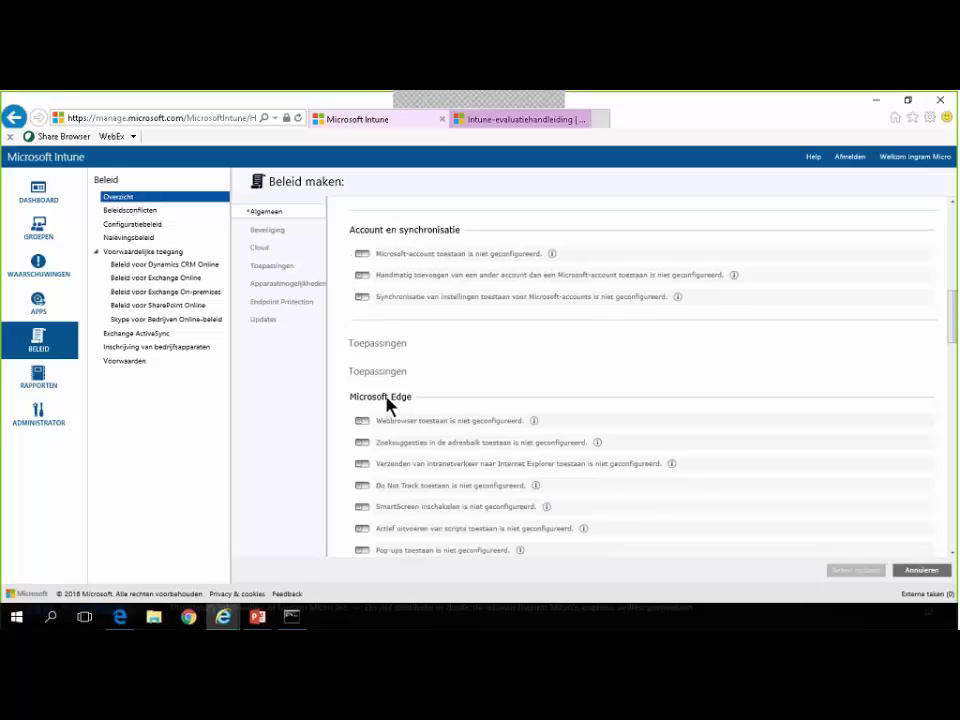
{"action": "scroll", "coordinate": [388, 403], "scroll_direction": "down", "scroll_amount": 3}
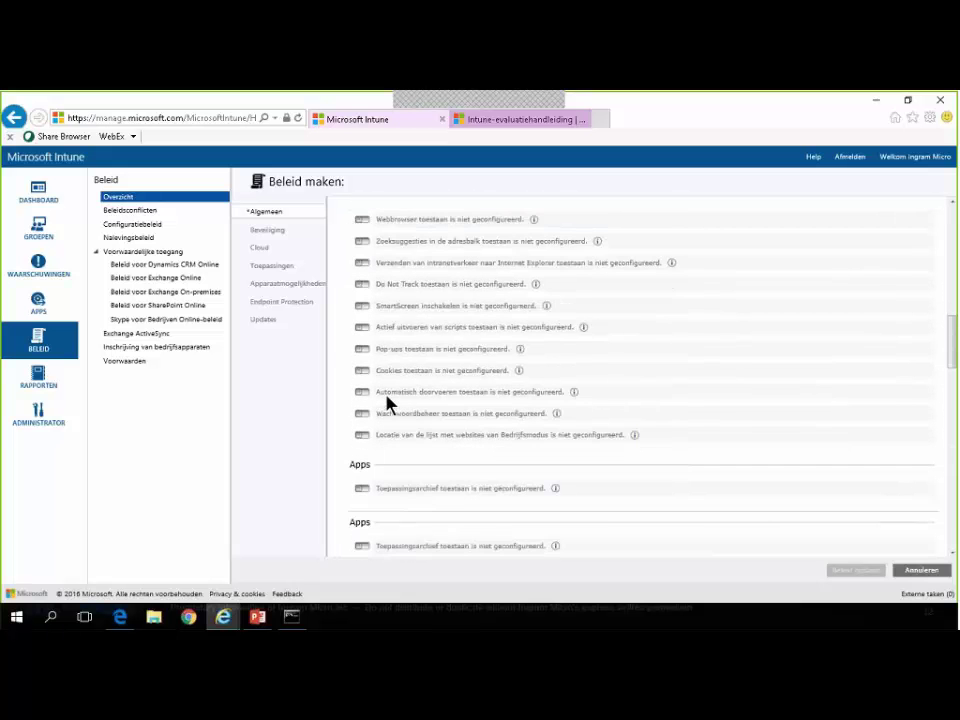
{"action": "scroll", "coordinate": [388, 403], "scroll_direction": "down", "scroll_amount": 2}
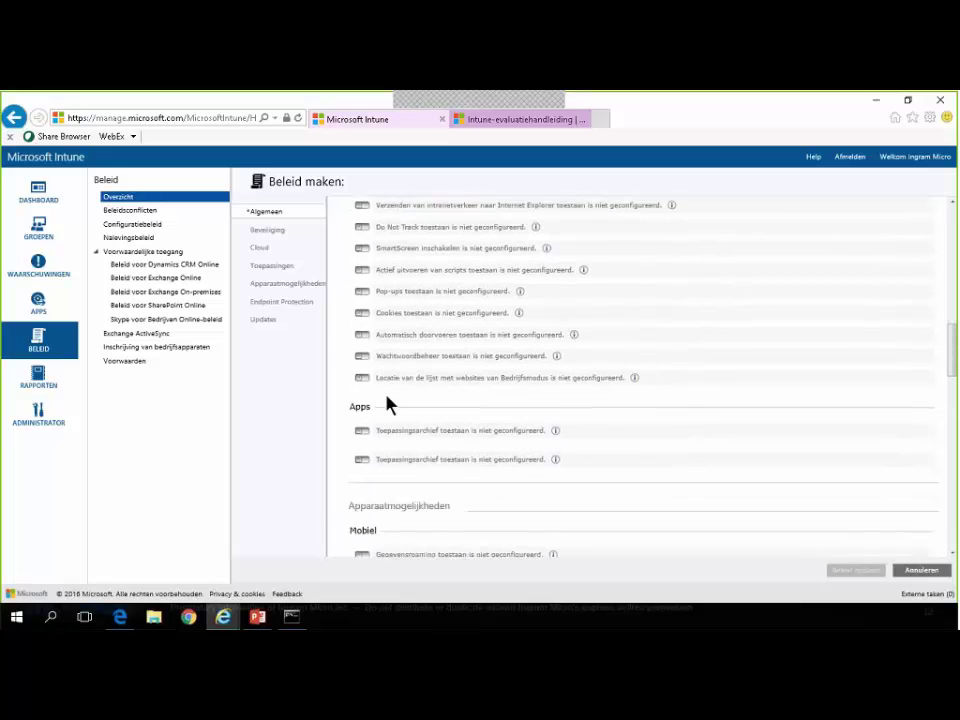
Step: Examine the Apparaatmogelijkheden settings for mobile connections, hardware and device functions in the new policy
{"action": "scroll", "coordinate": [388, 403], "scroll_direction": "down", "scroll_amount": 3}
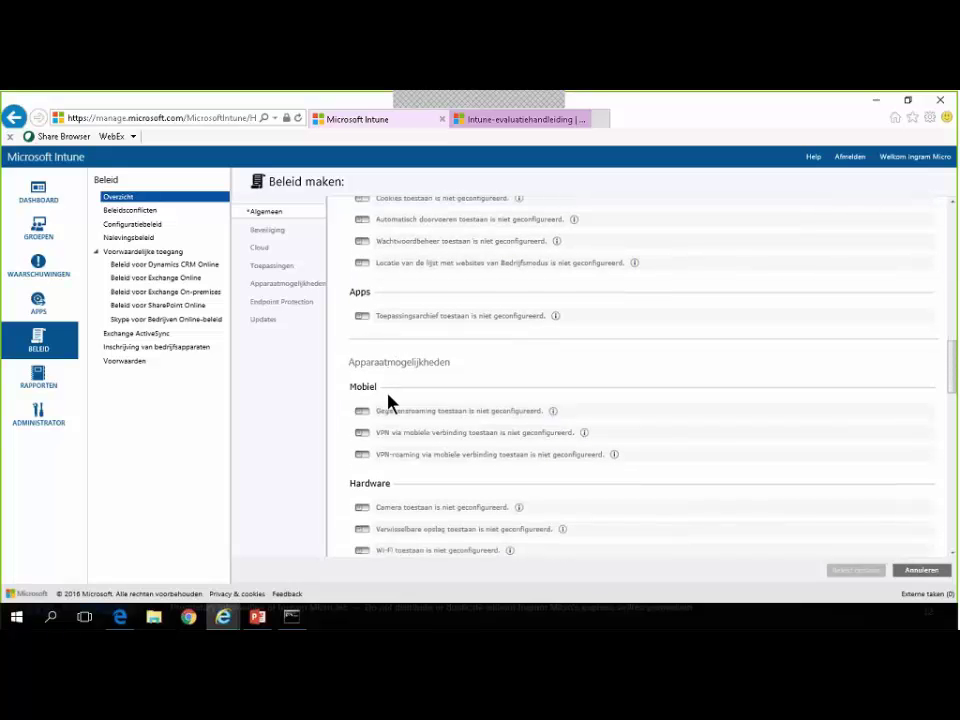
{"action": "scroll", "coordinate": [388, 403], "scroll_direction": "down", "scroll_amount": 2}
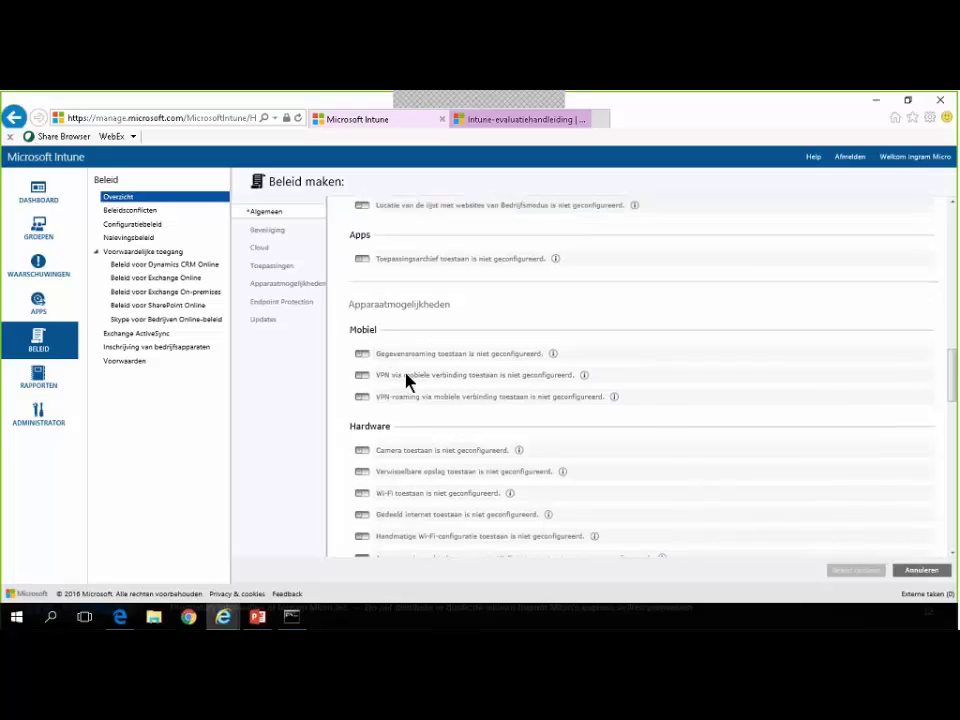
{"action": "scroll", "coordinate": [407, 380], "scroll_direction": "down", "scroll_amount": 2}
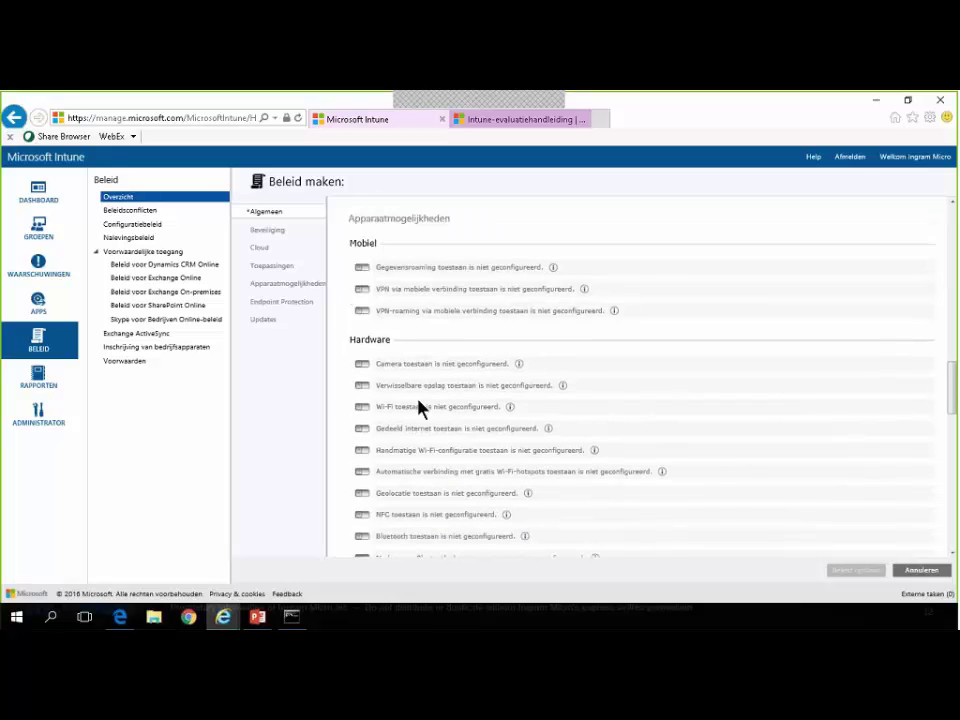
{"action": "scroll", "coordinate": [415, 437], "scroll_direction": "down", "scroll_amount": 1}
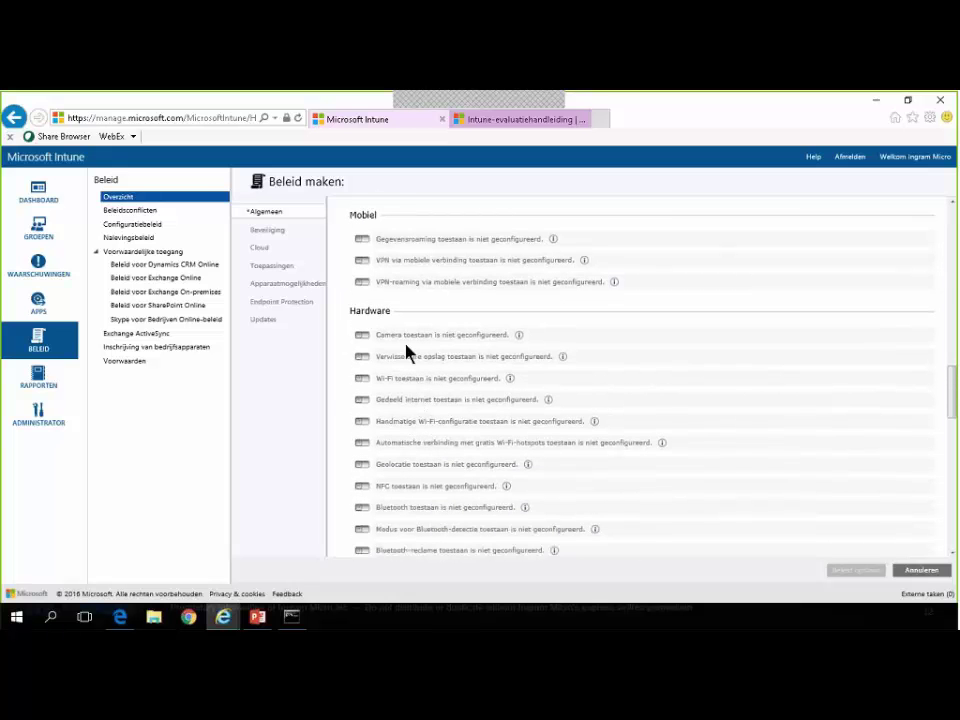
{"action": "scroll", "coordinate": [417, 437], "scroll_direction": "down", "scroll_amount": 4}
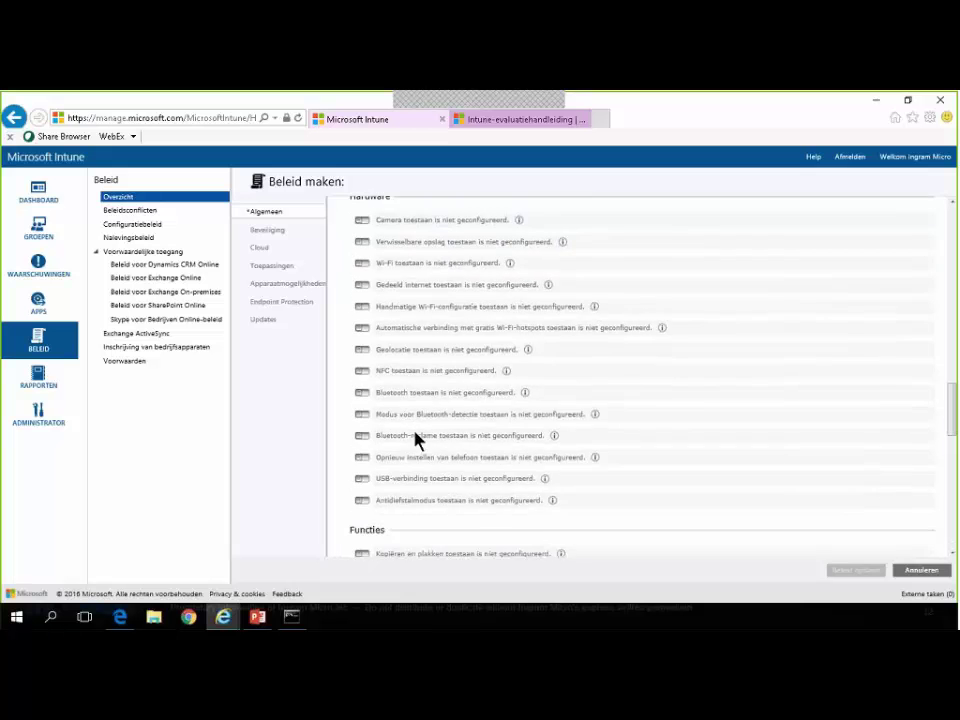
{"action": "scroll", "coordinate": [417, 440], "scroll_direction": "down", "scroll_amount": 5}
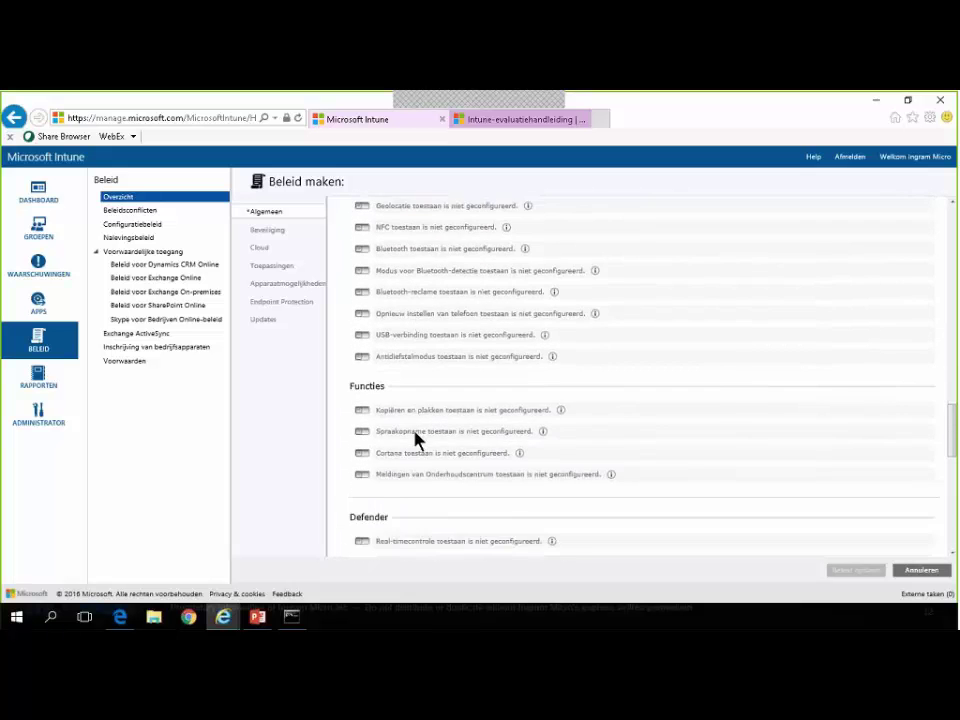
Step: Review the Defender settings under Endpoint Protection and the Updates options, and cancel creating the policy
{"action": "scroll", "coordinate": [417, 440], "scroll_direction": "down", "scroll_amount": 3}
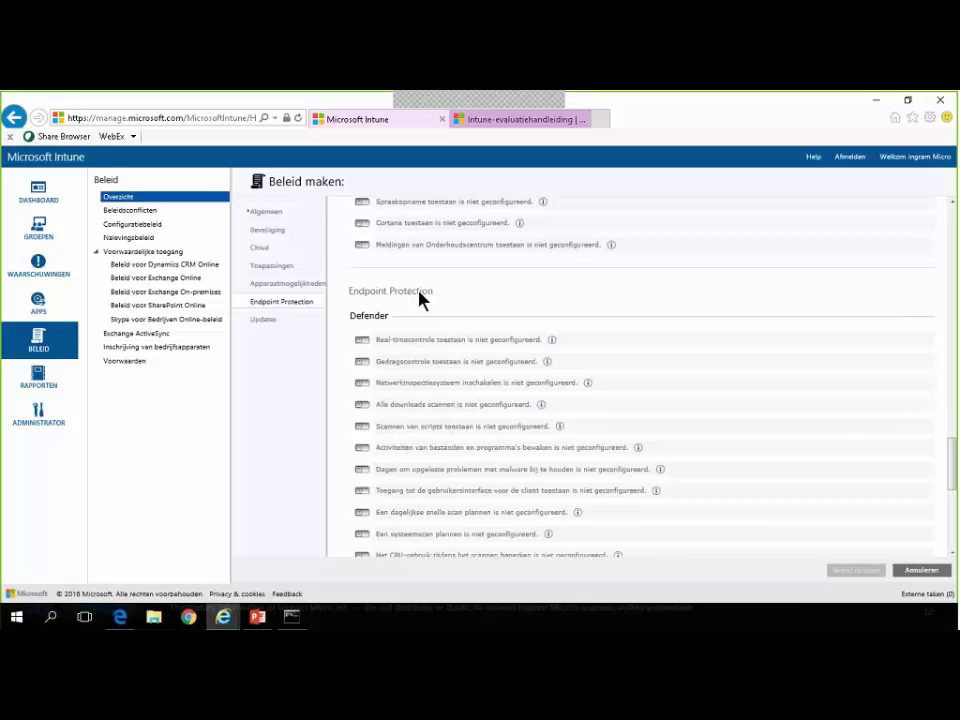
{"action": "scroll", "coordinate": [418, 293], "scroll_direction": "down", "scroll_amount": 1}
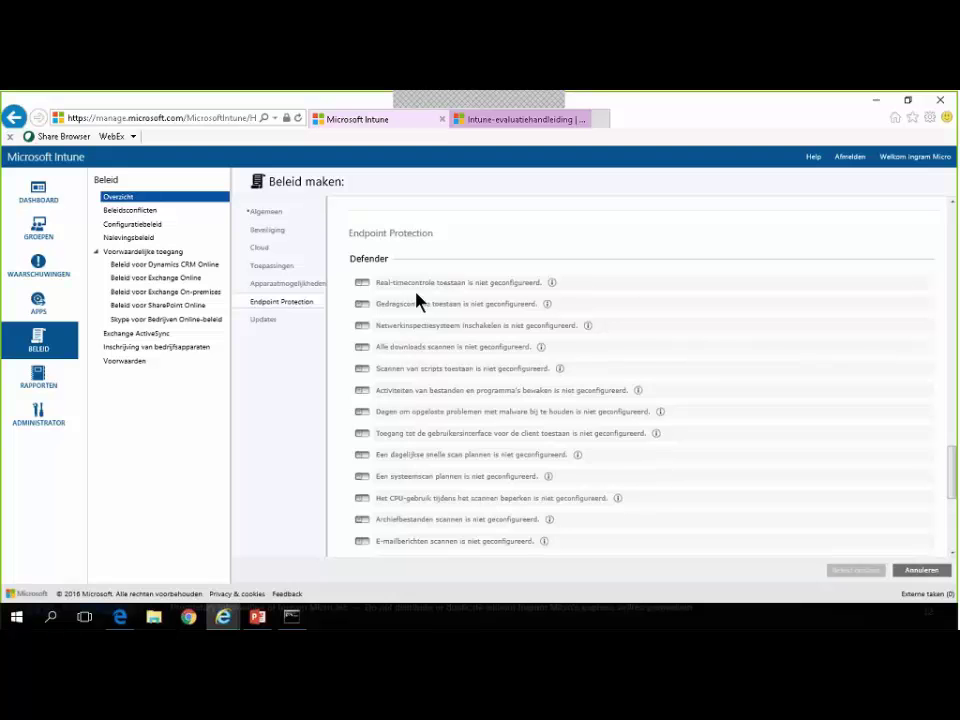
{"action": "scroll", "coordinate": [418, 302], "scroll_direction": "down", "scroll_amount": 1}
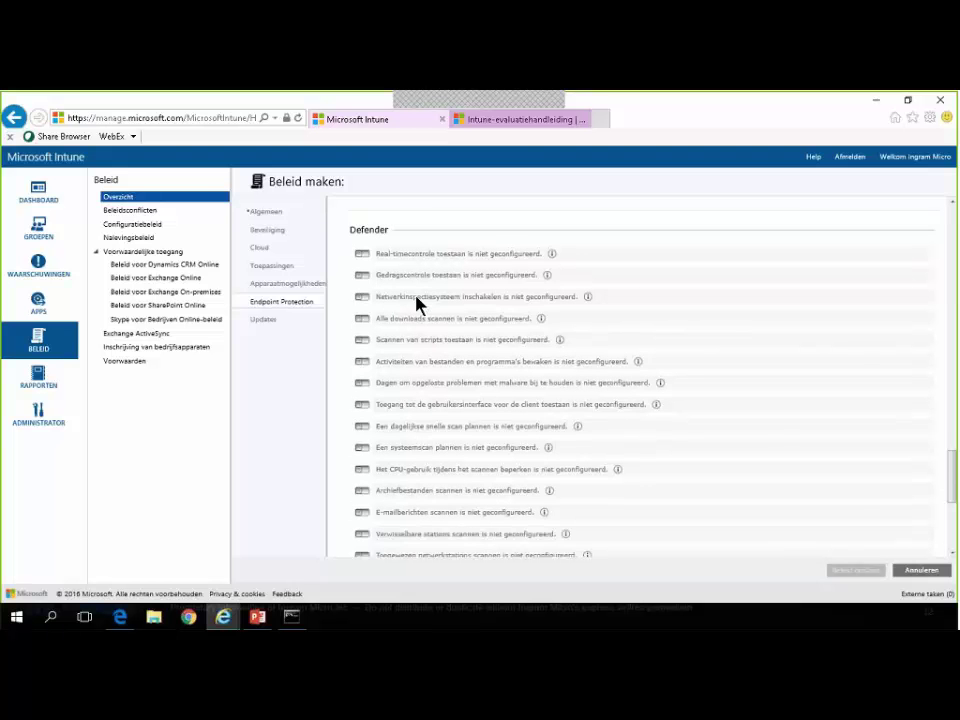
{"action": "scroll", "coordinate": [418, 302], "scroll_direction": "down", "scroll_amount": 1}
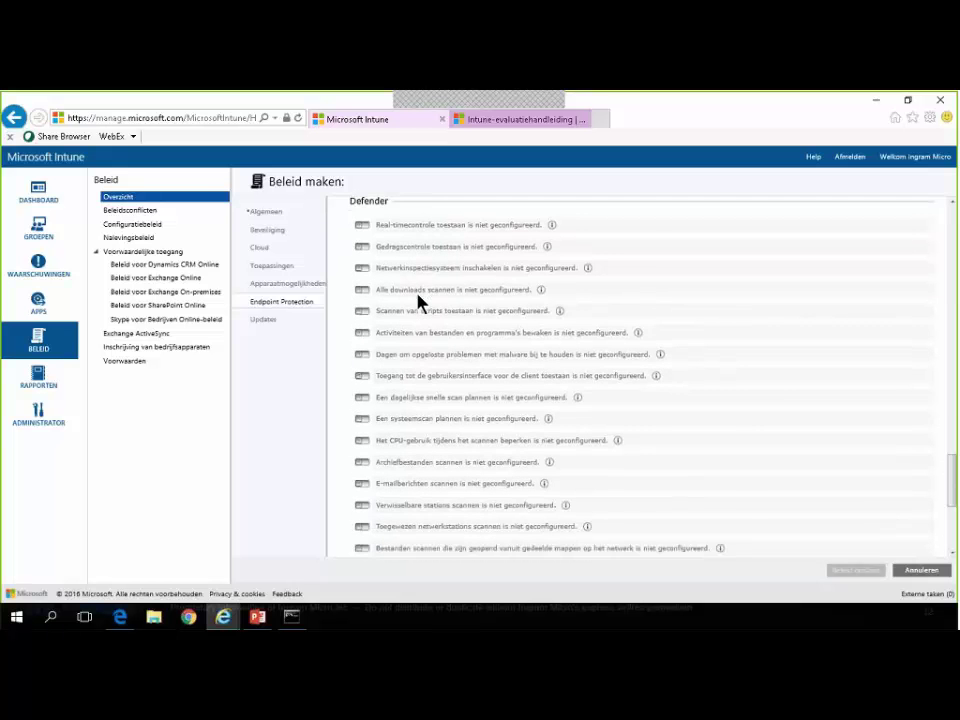
{"action": "scroll", "coordinate": [418, 302], "scroll_direction": "down", "scroll_amount": 4}
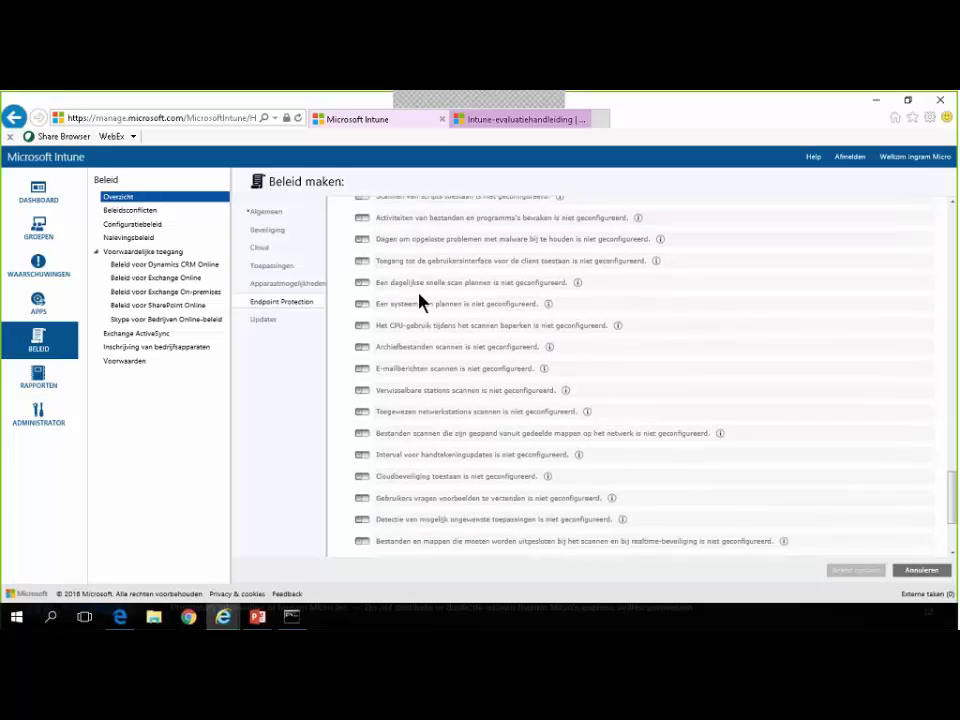
{"action": "scroll", "coordinate": [418, 300], "scroll_direction": "down", "scroll_amount": 4}
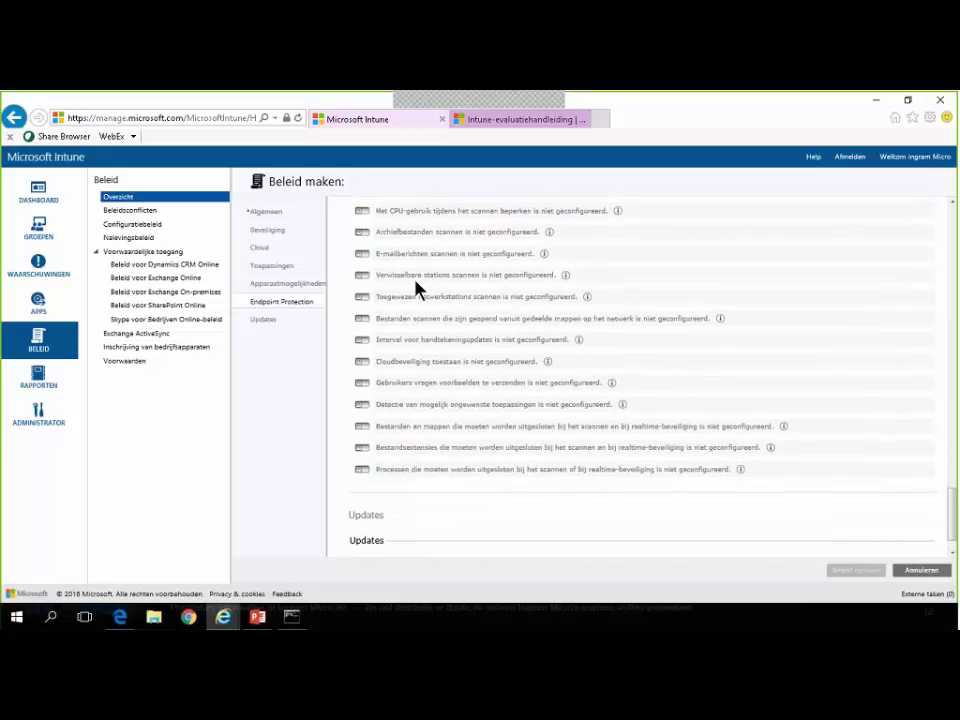
{"action": "scroll", "coordinate": [418, 289], "scroll_direction": "down", "scroll_amount": 2}
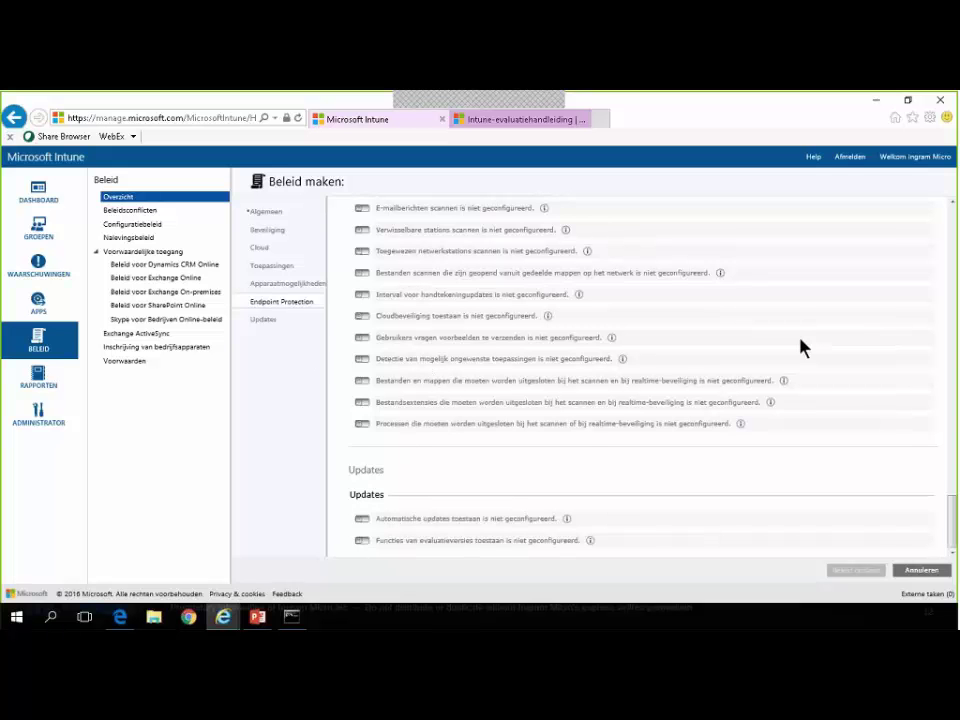
{"action": "left_click", "coordinate": [905, 572]}
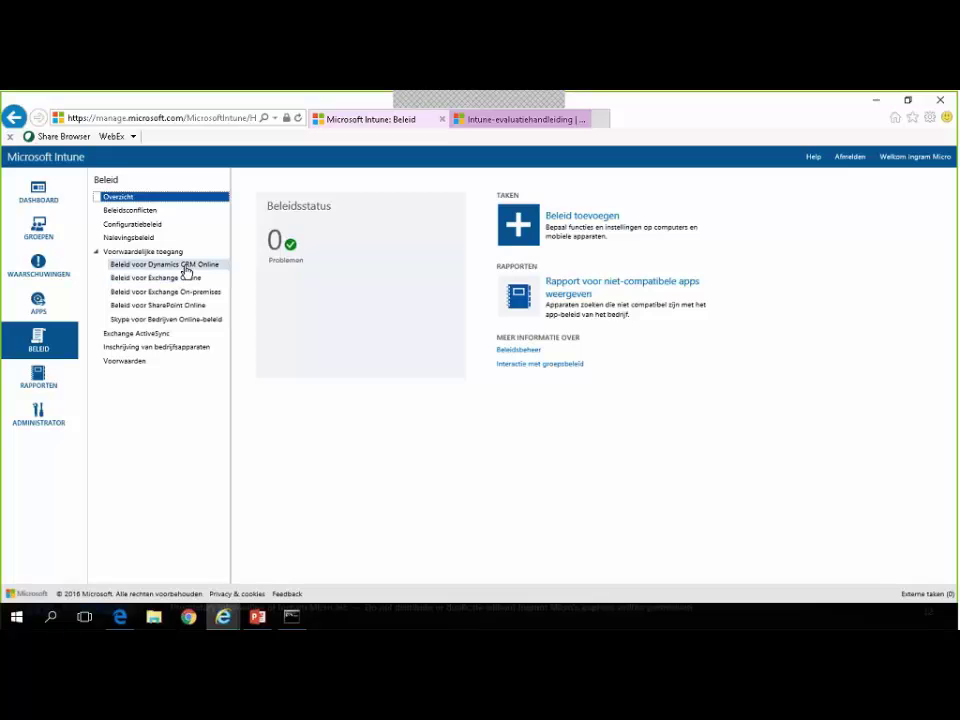
Step: Review the Exchange ActiveSync policy page, including the platform exceptions, default rule and user notification
{"action": "left_click", "coordinate": [148, 336]}
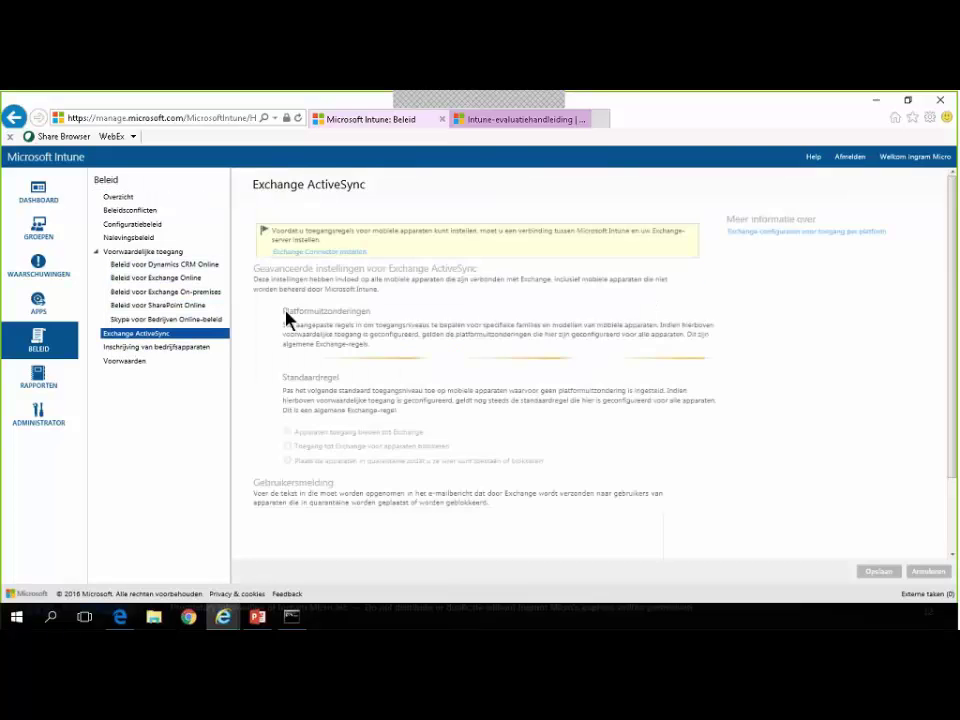
{"action": "scroll", "coordinate": [366, 314], "scroll_direction": "down", "scroll_amount": 2}
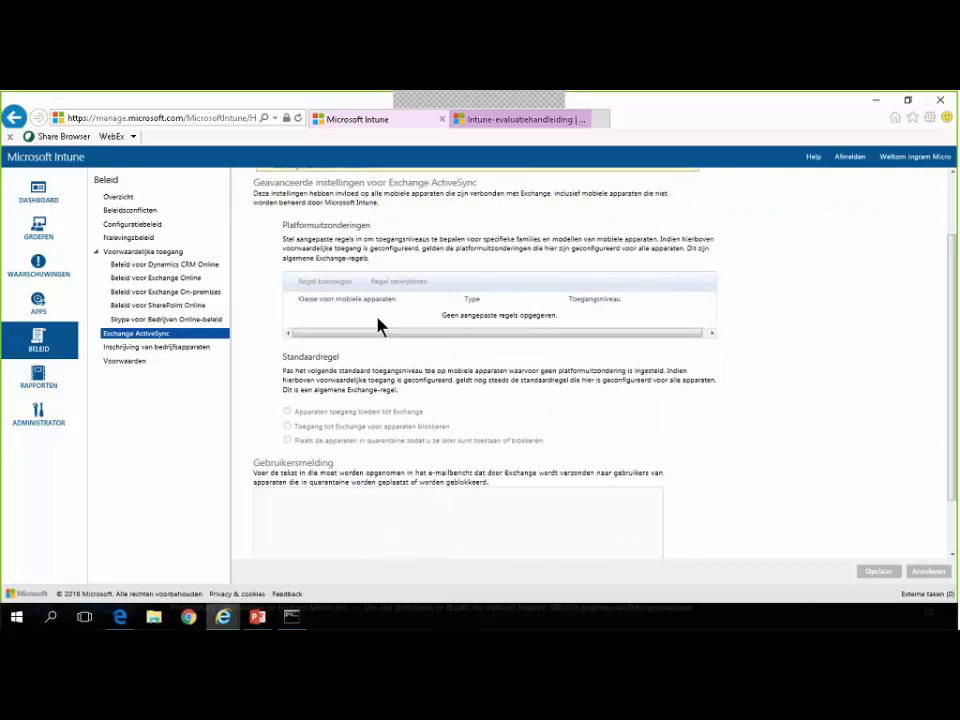
{"action": "scroll", "coordinate": [380, 325], "scroll_direction": "down", "scroll_amount": 2}
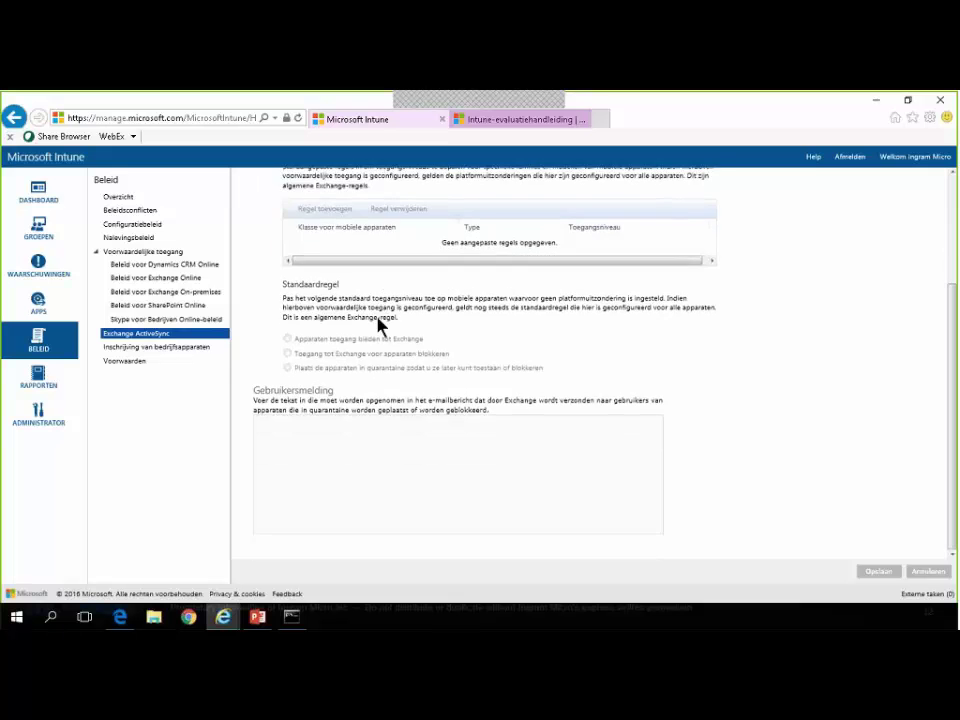
{"action": "scroll", "coordinate": [378, 323], "scroll_direction": "up", "scroll_amount": 4}
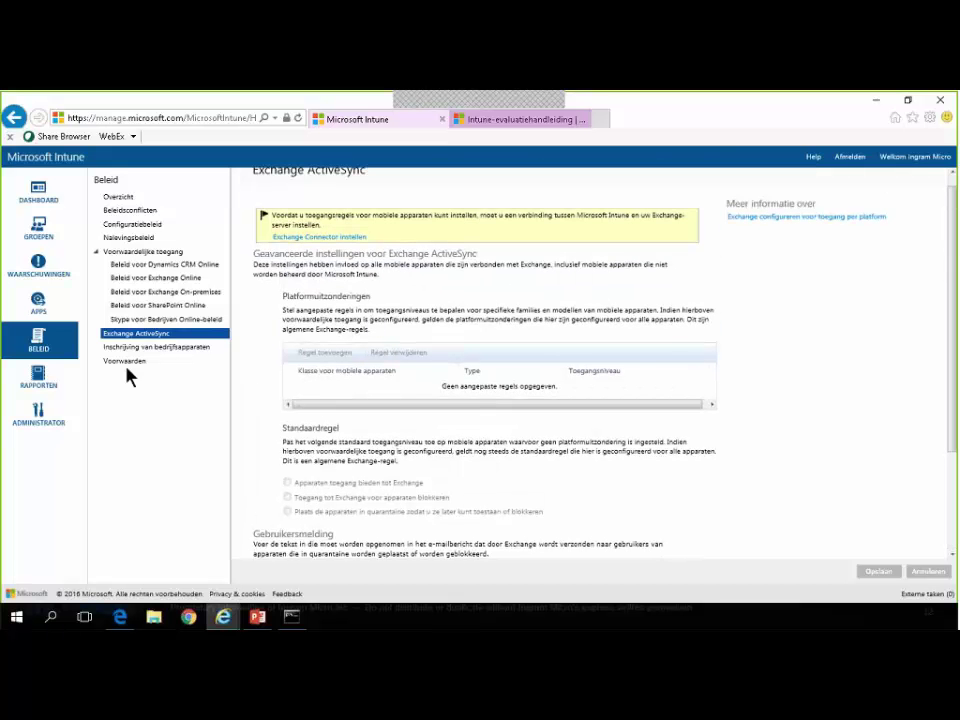
Step: View the existing configuration policies under Configuratiebeleid and show the details of WindowsPhoneUserPol
{"action": "left_click", "coordinate": [124, 197]}
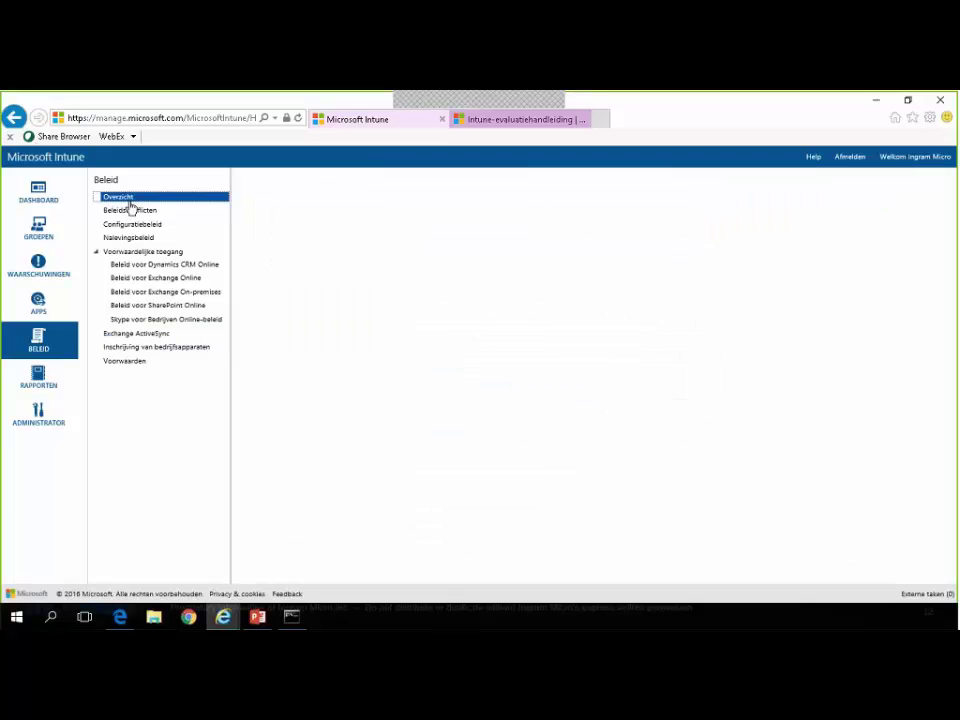
{"action": "left_click", "coordinate": [167, 211]}
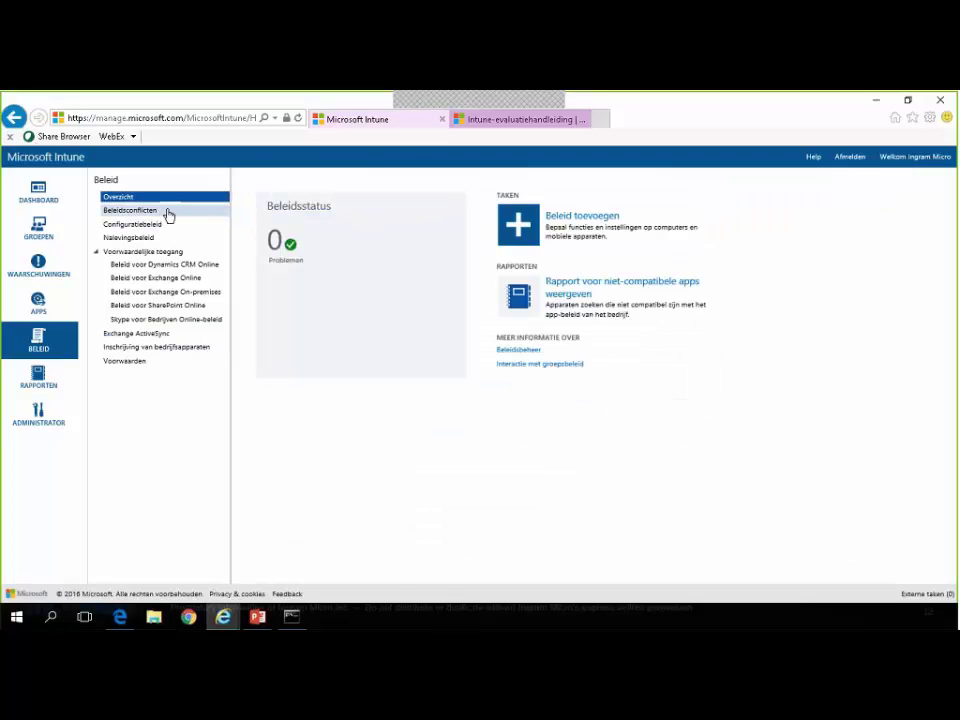
{"action": "left_click", "coordinate": [156, 226]}
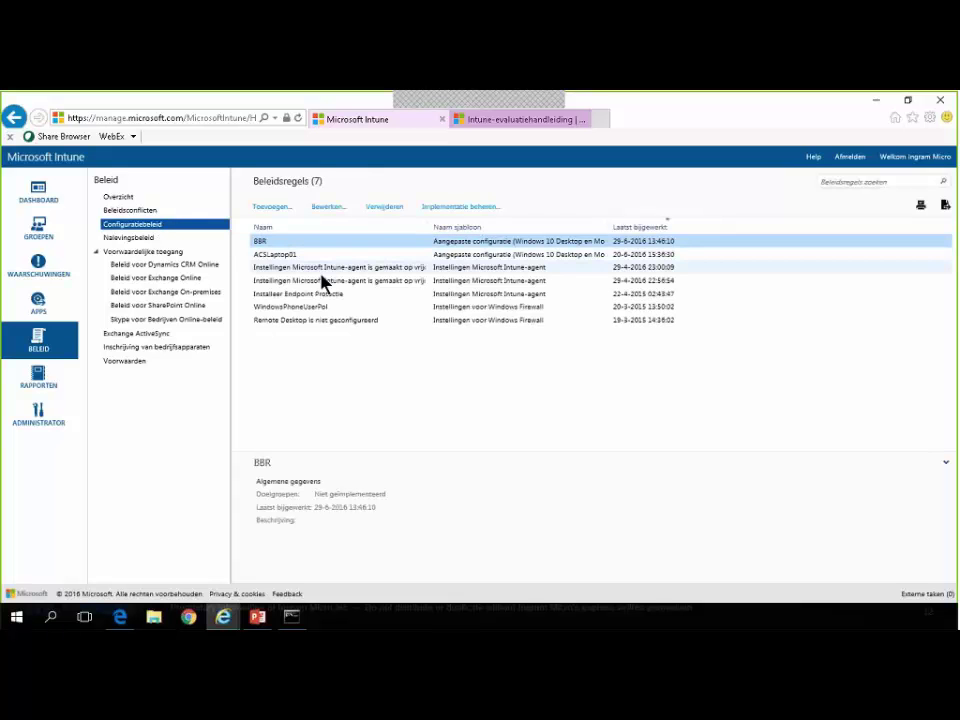
{"action": "left_click", "coordinate": [317, 307]}
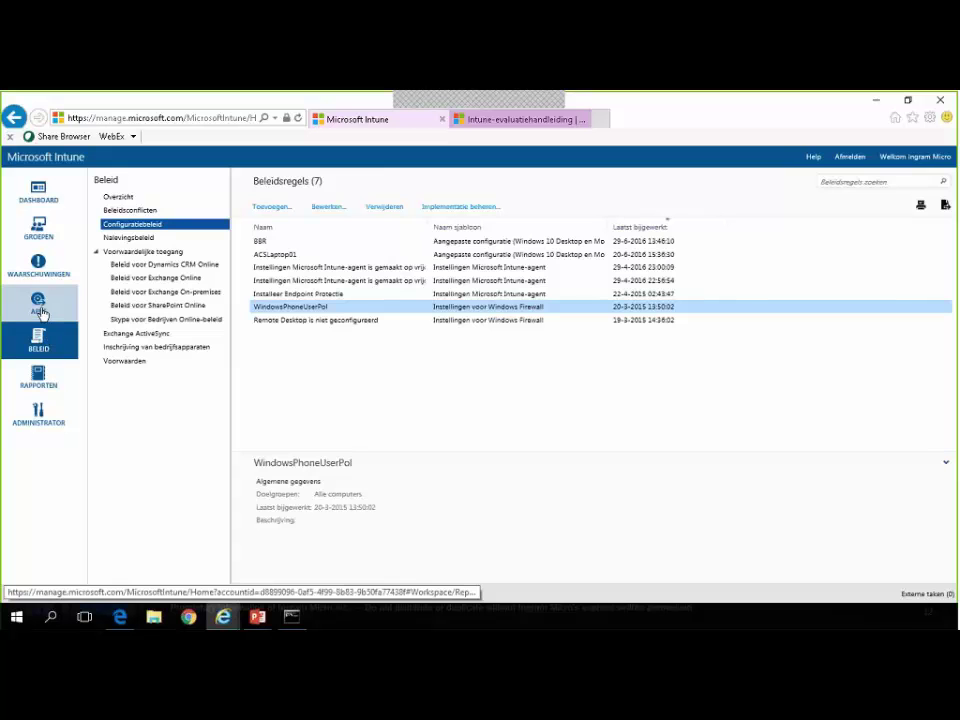
Step: Look through the available reports, viewing the criteria for Gedetecteerde-softwarerapporten and Windows Information Protection Reports
{"action": "left_click", "coordinate": [44, 370]}
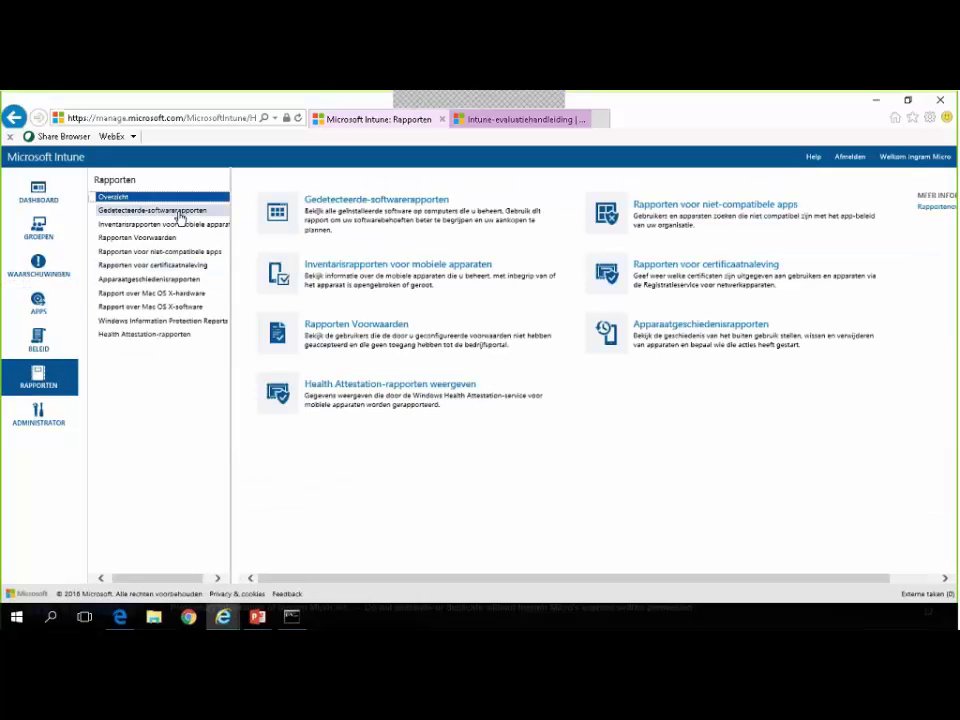
{"action": "left_click", "coordinate": [180, 213]}
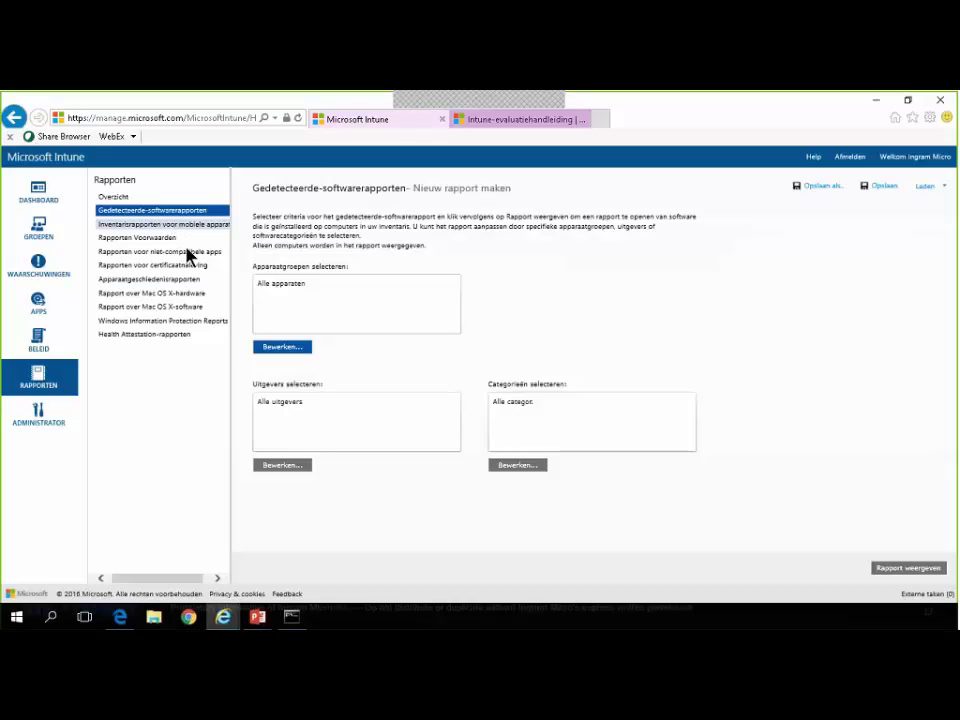
{"action": "left_click", "coordinate": [180, 328]}
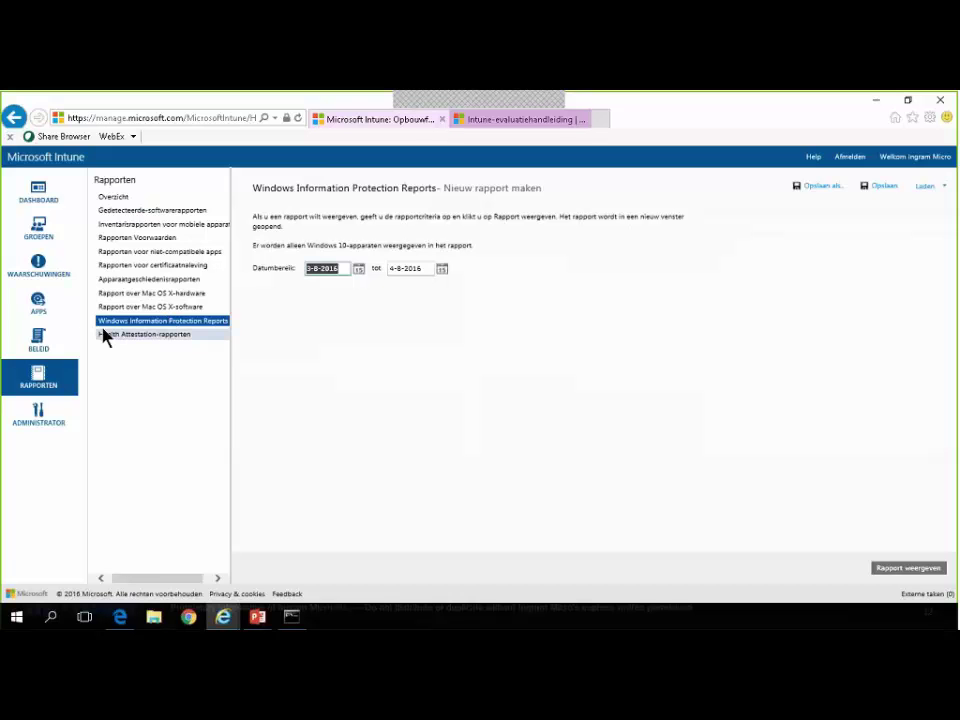
Step: Go from the dashboard's mobile operating system overview to Alle mobiele apparaten and compare its directly managed and Exchange ActiveSync subgroups
{"action": "left_click", "coordinate": [45, 196]}
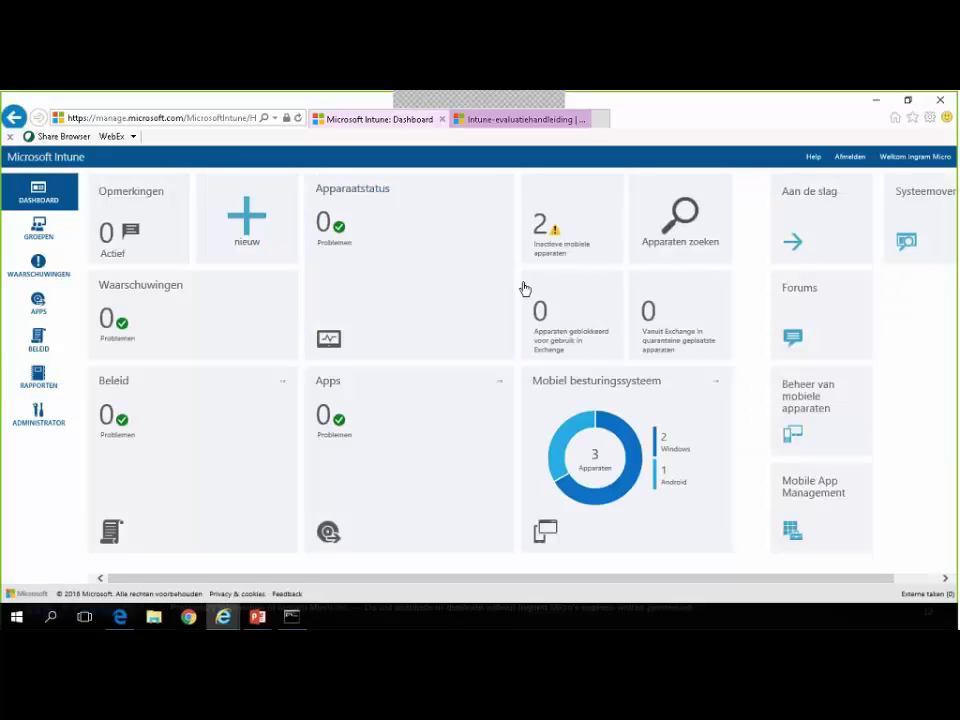
{"action": "left_click", "coordinate": [617, 455]}
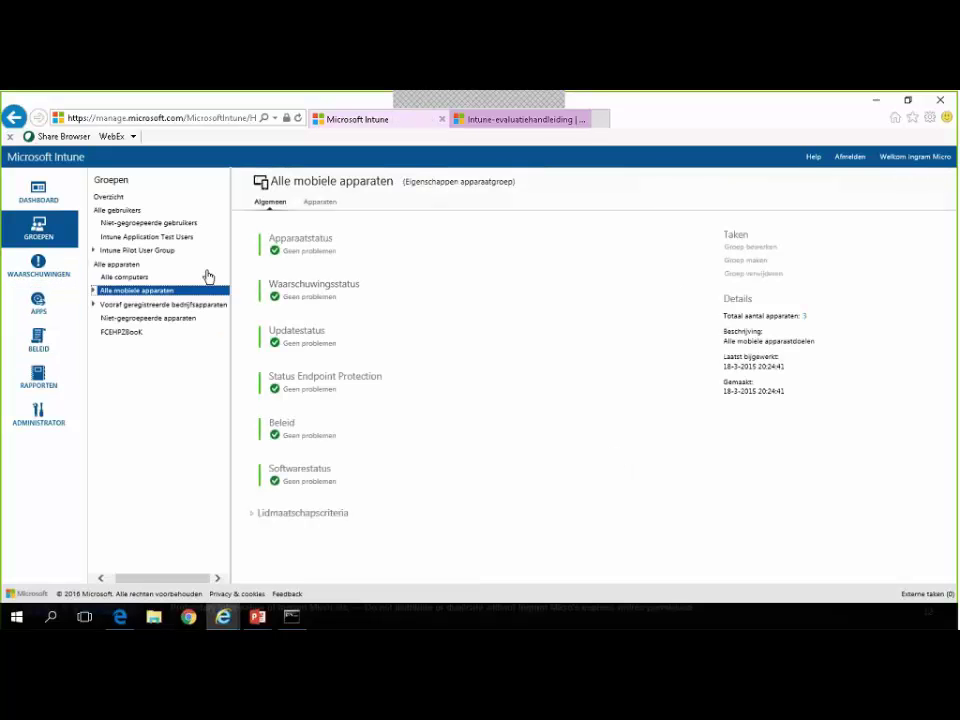
{"action": "left_click", "coordinate": [94, 291]}
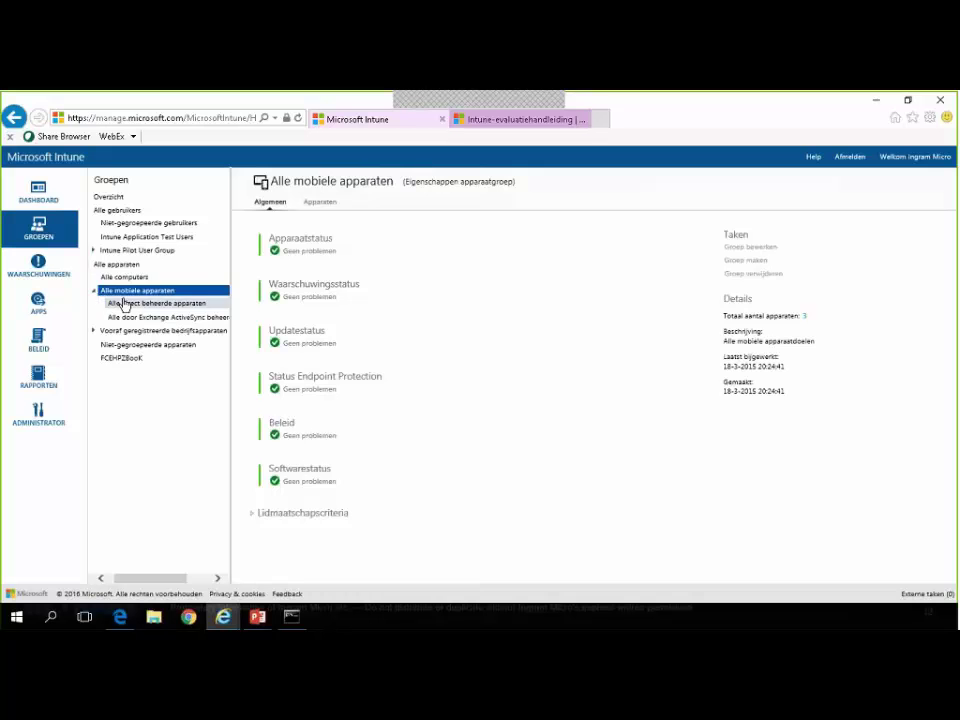
{"action": "left_click", "coordinate": [124, 304]}
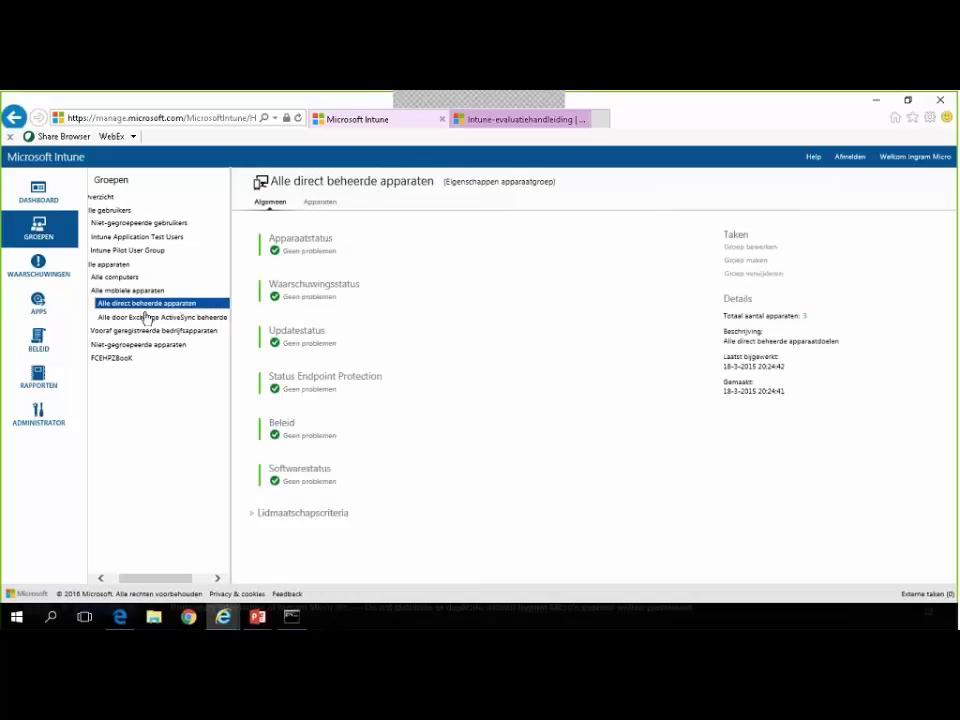
{"action": "left_click", "coordinate": [146, 317]}
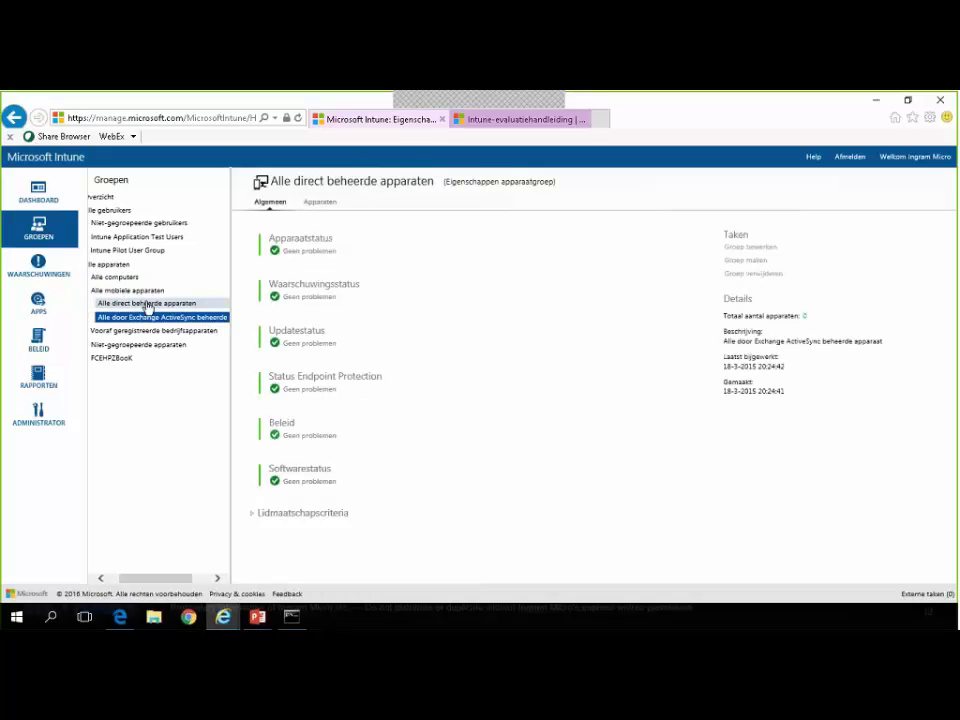
{"action": "left_click", "coordinate": [152, 303]}
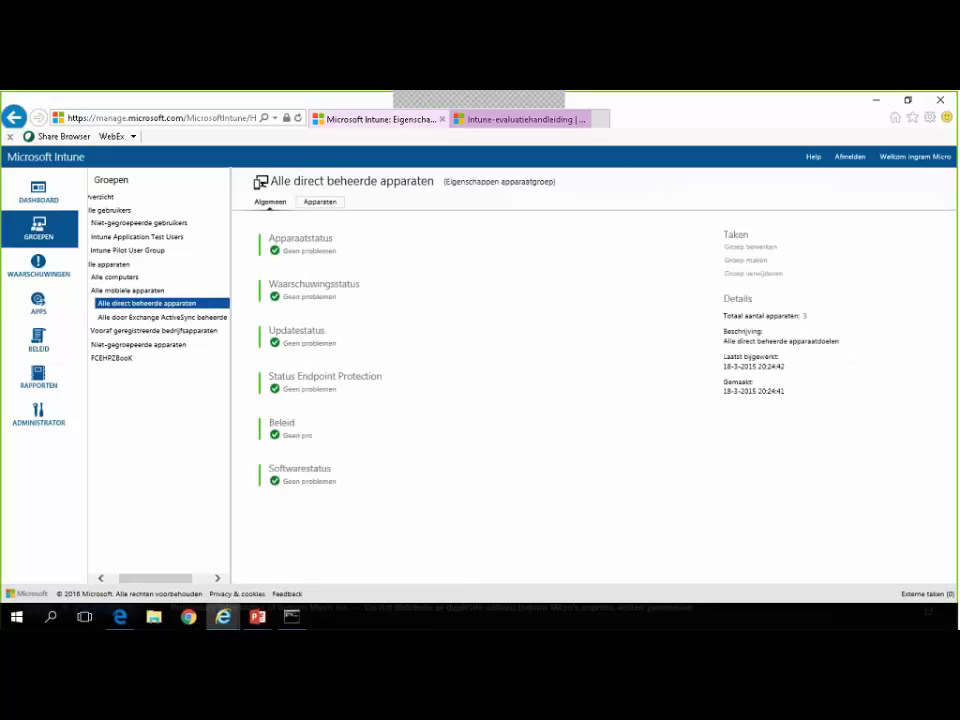
Step: List the devices in Alle direct beheerde apparaten and view the details of DESKTOP-20AP7R2
{"action": "left_click", "coordinate": [292, 251]}
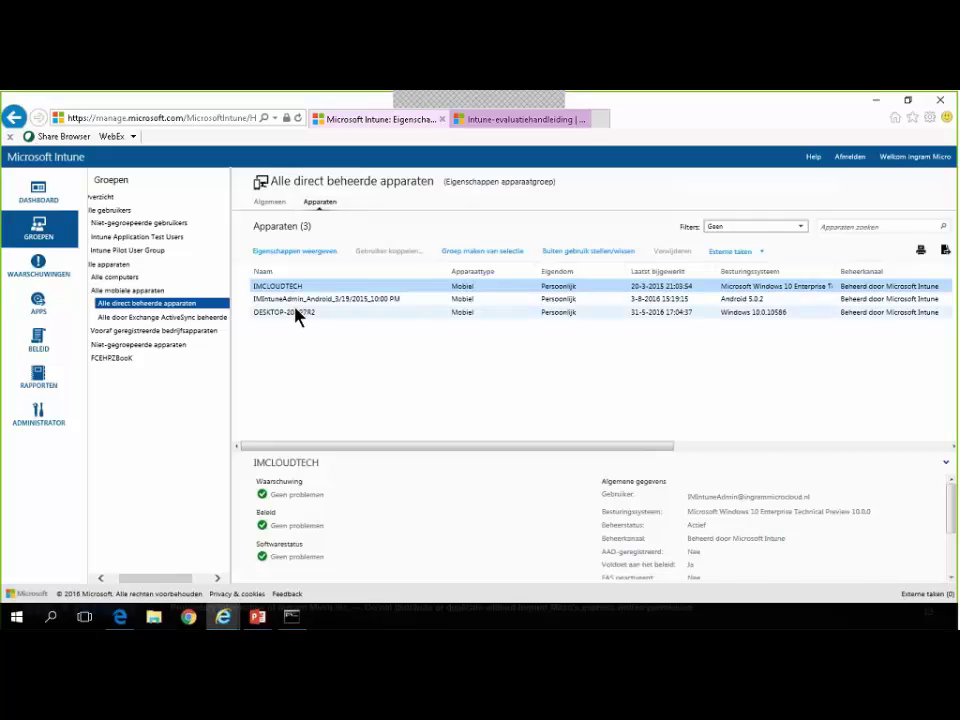
{"action": "left_click", "coordinate": [297, 313]}
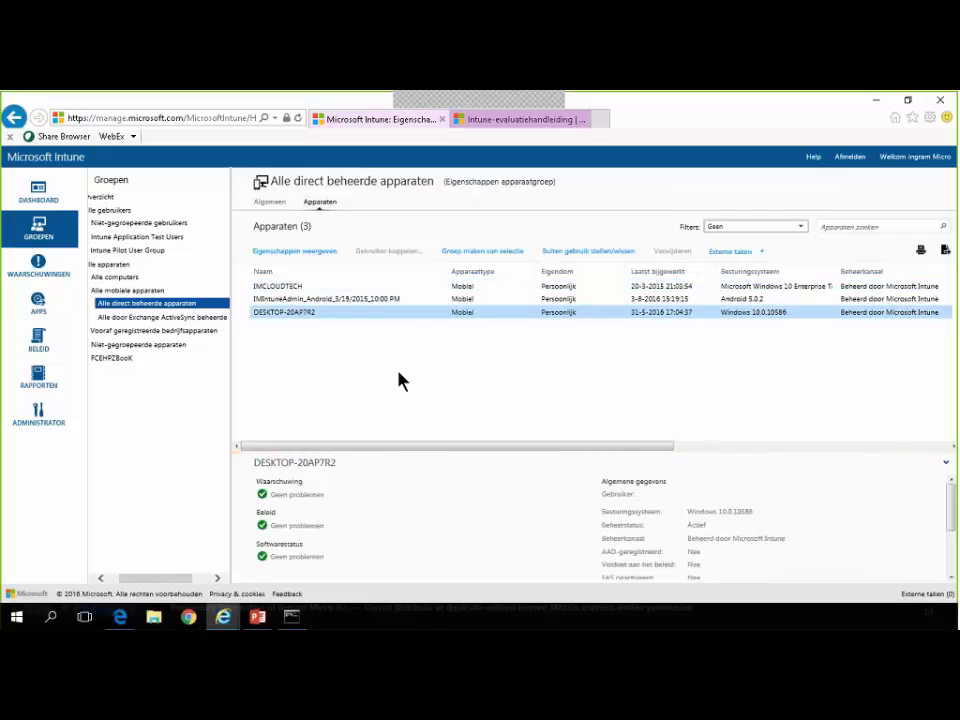
{"action": "left_click_drag", "start_coordinate": [949, 499], "coordinate": [914, 481]}
Step: Review the administration pages for Multi-factor Authentication, Windows mobile device management and Servicebeheerders
{"action": "left_click", "coordinate": [21, 421]}
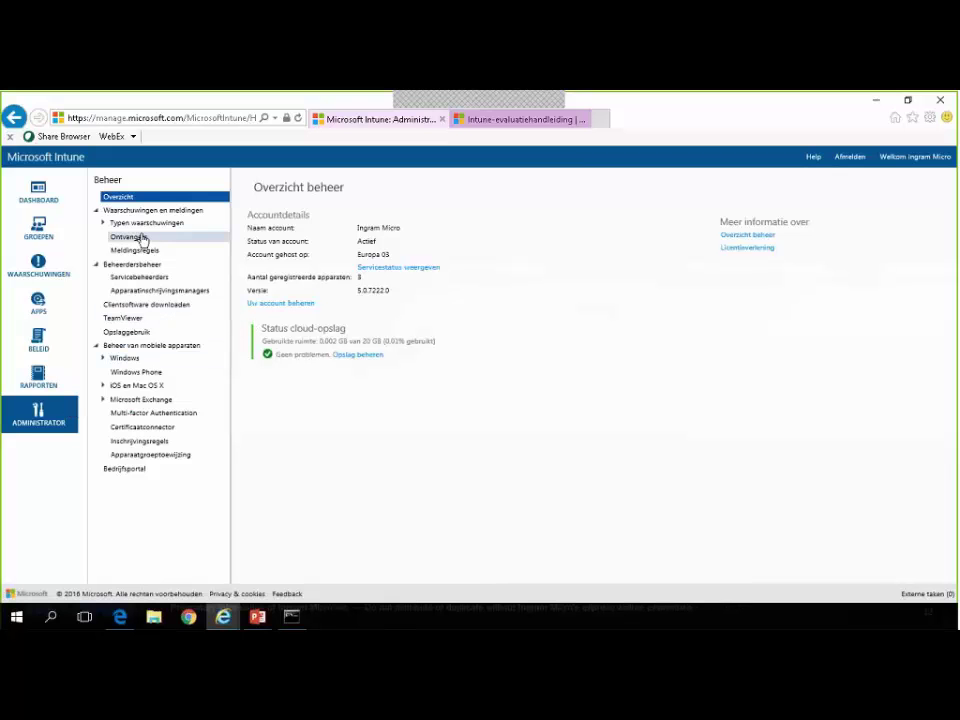
{"action": "left_click", "coordinate": [176, 413]}
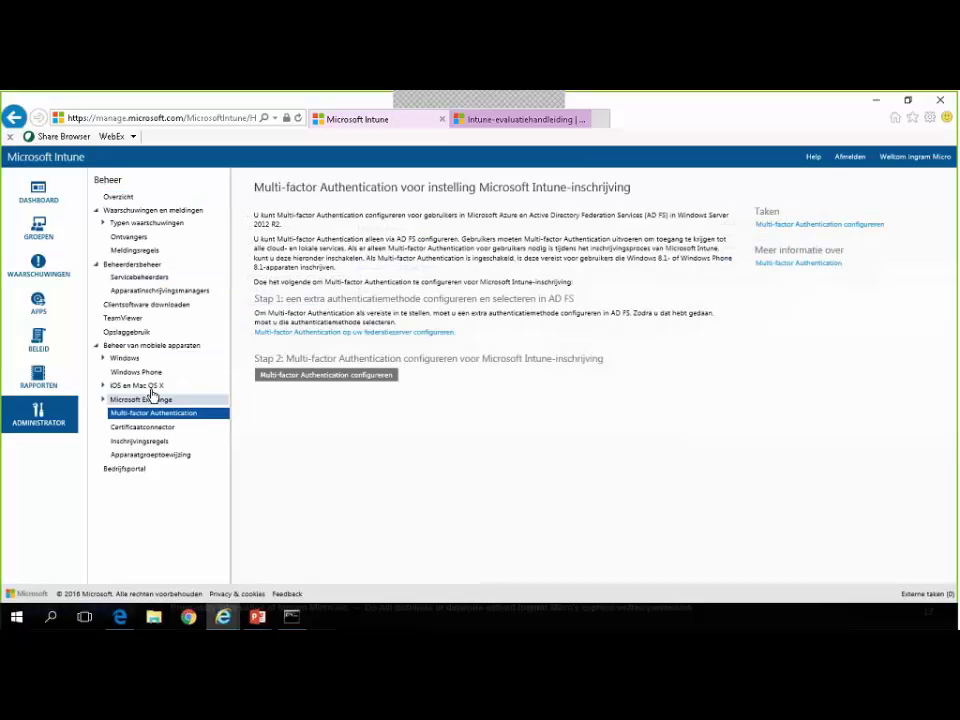
{"action": "left_click", "coordinate": [104, 359]}
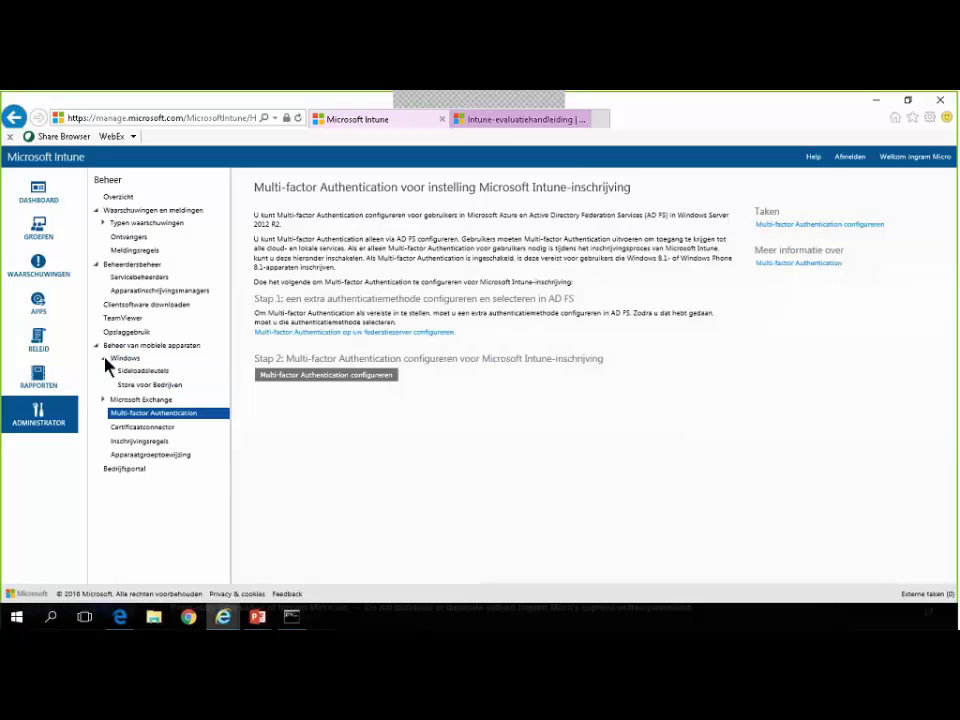
{"action": "left_click", "coordinate": [126, 358]}
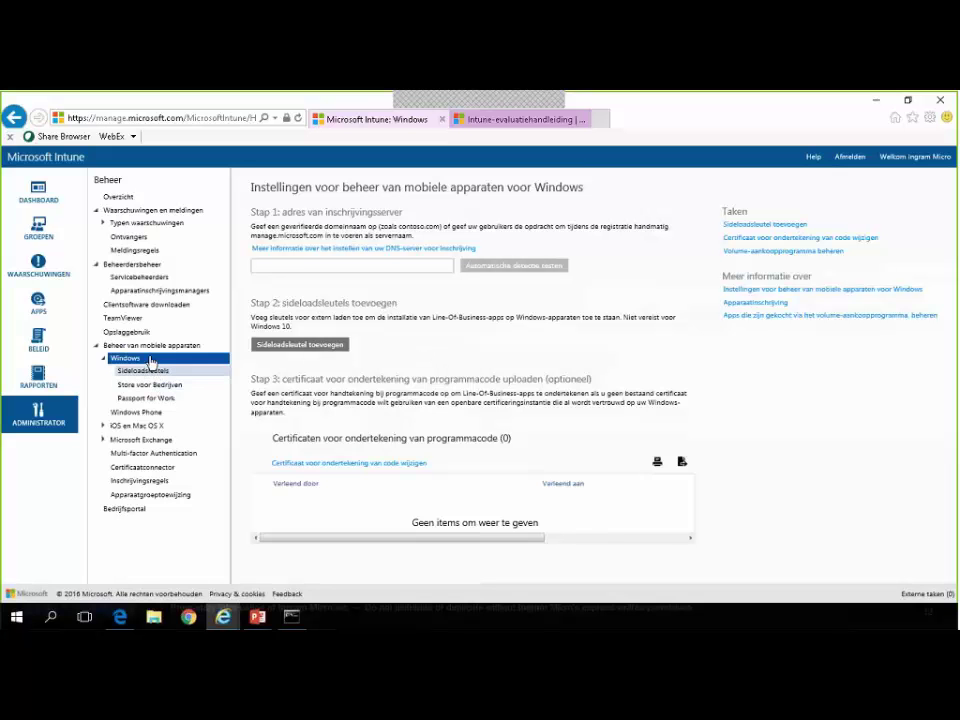
{"action": "left_click", "coordinate": [148, 278]}
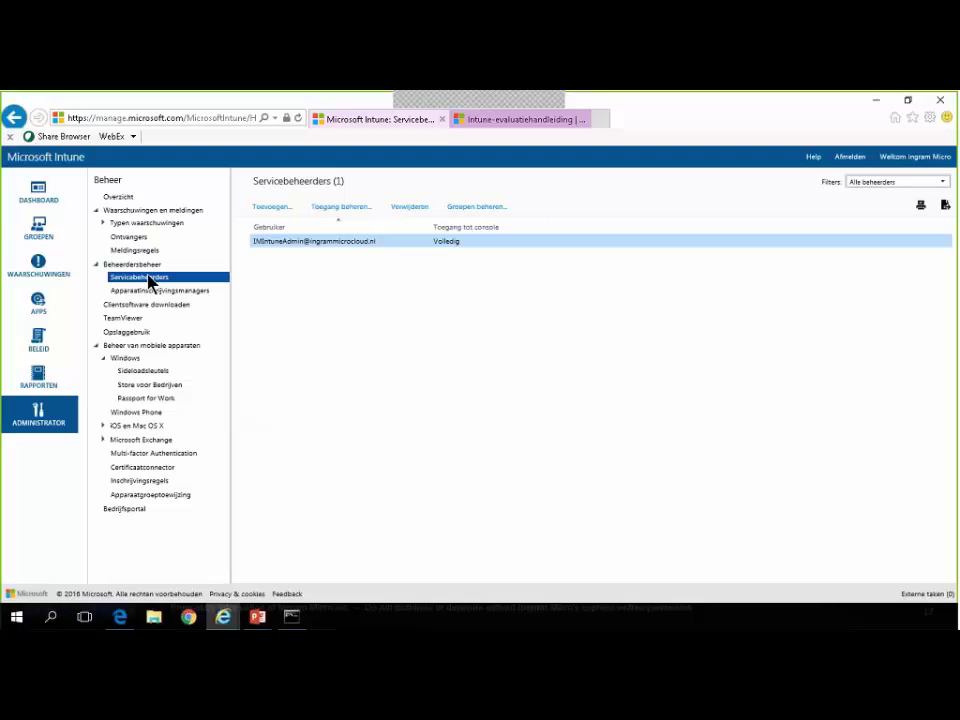
Step: Return to the dashboard and view the general status of the device group Alle mobiele apparaten
{"action": "left_click", "coordinate": [55, 203]}
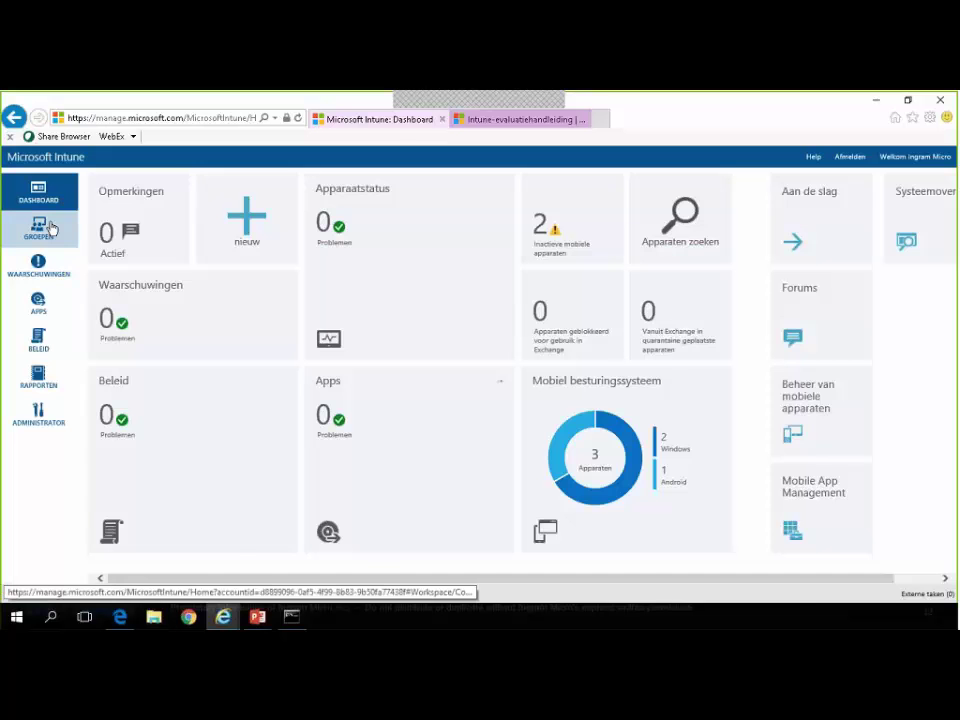
{"action": "left_click", "coordinate": [45, 232]}
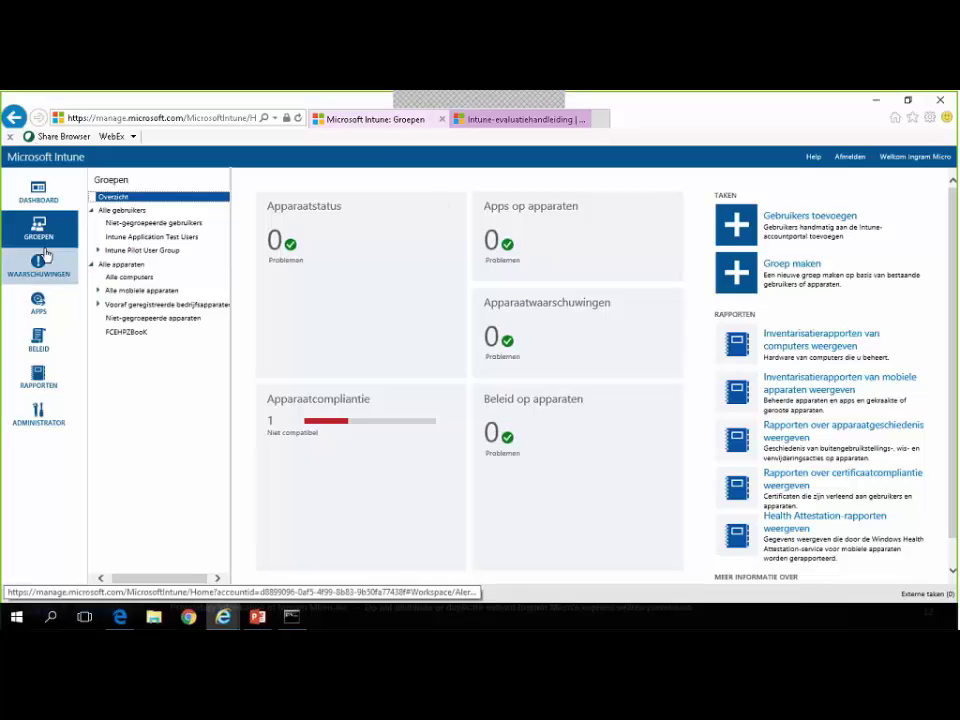
{"action": "left_click", "coordinate": [118, 289]}
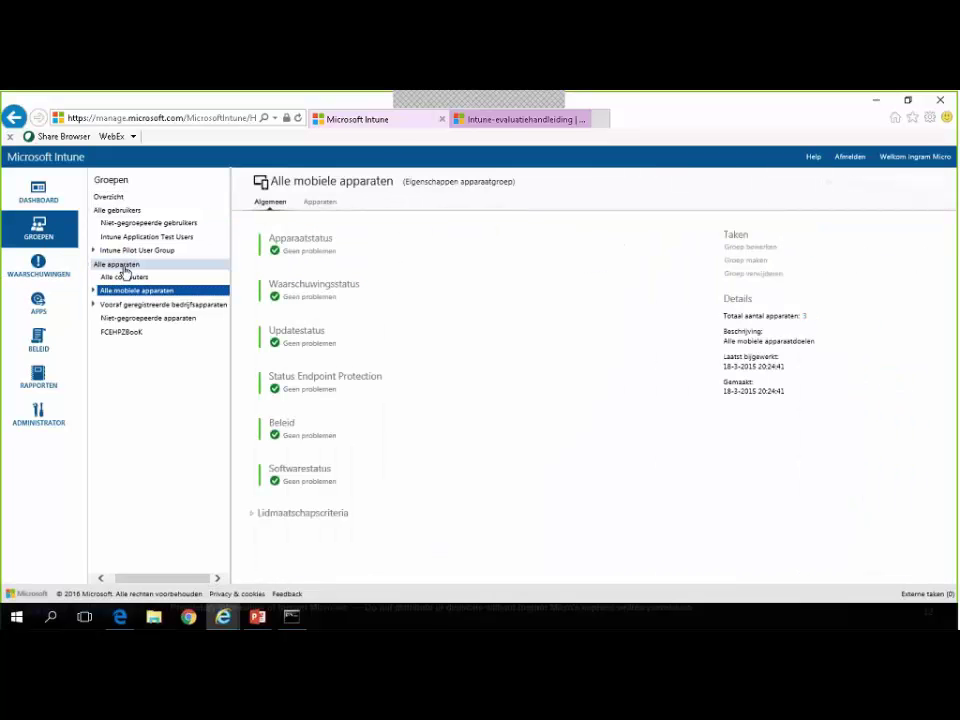
Step: View the general status of the device groups Alle computers and Alle direct beheerde apparaten
{"action": "left_click", "coordinate": [120, 278]}
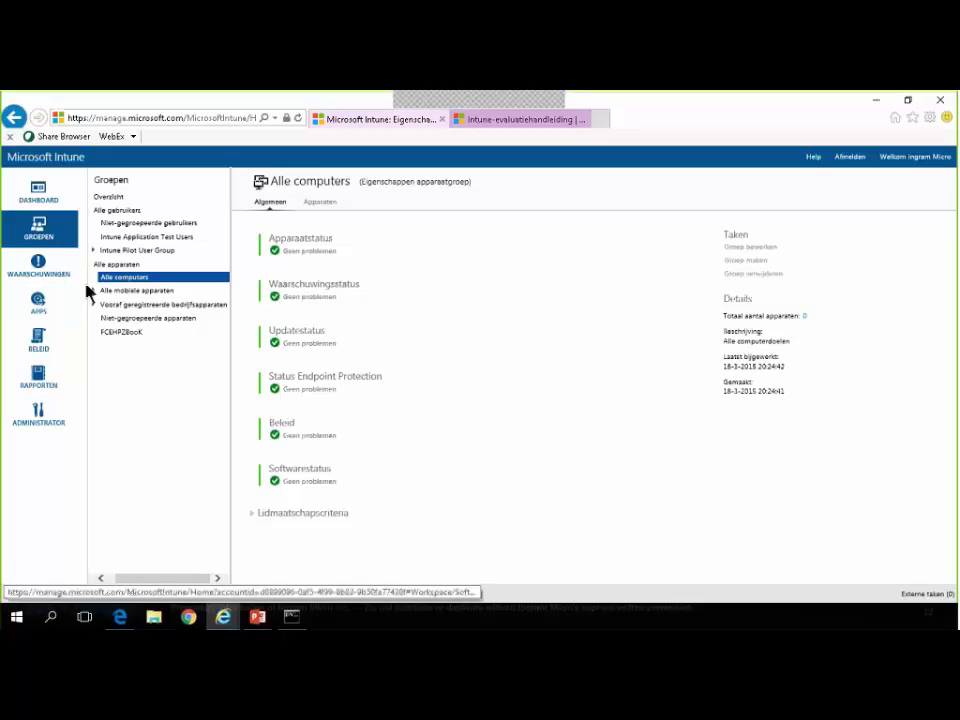
{"action": "left_click", "coordinate": [95, 291]}
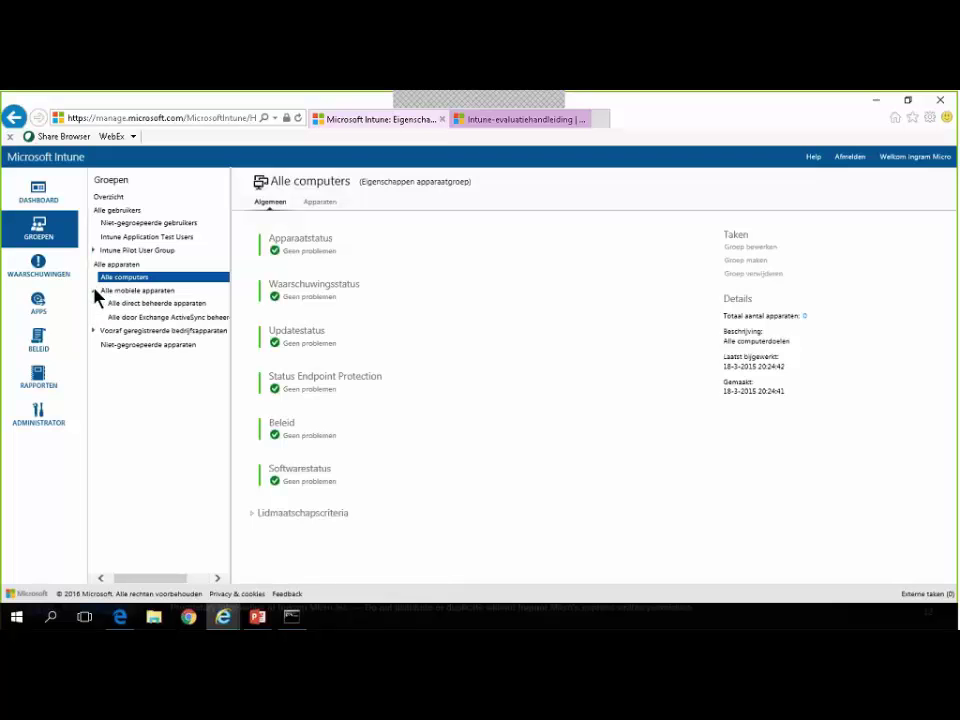
{"action": "left_click", "coordinate": [129, 305]}
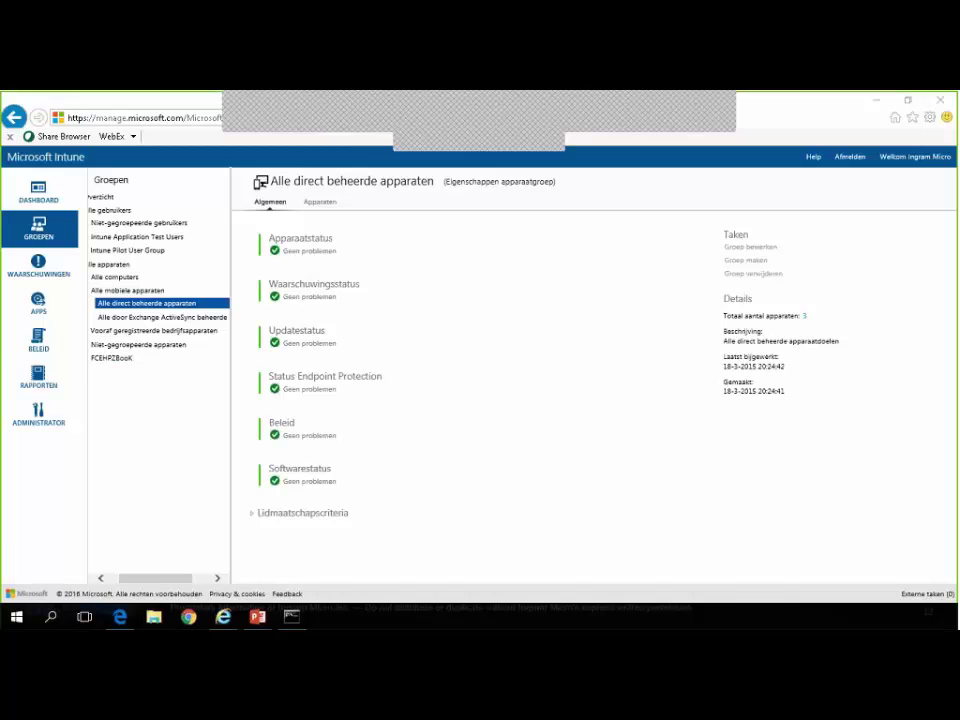
{"action": "key", "text": "super+d"}
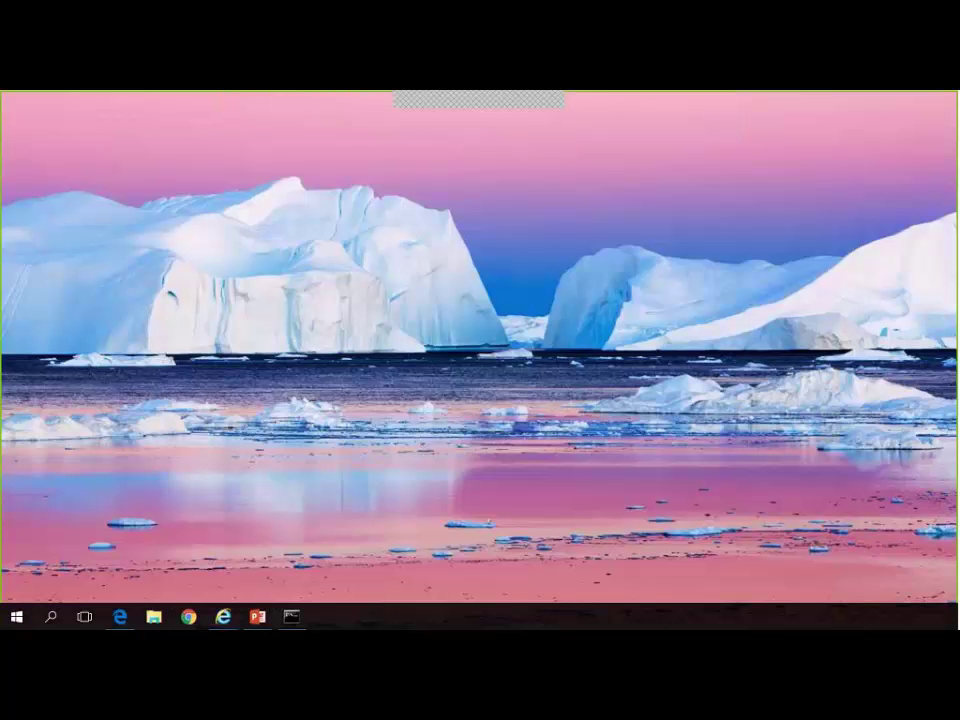
{"action": "key", "text": "super+d"}
{"action": "key", "text": "super+d"}
{"action": "key", "text": "super+d"}
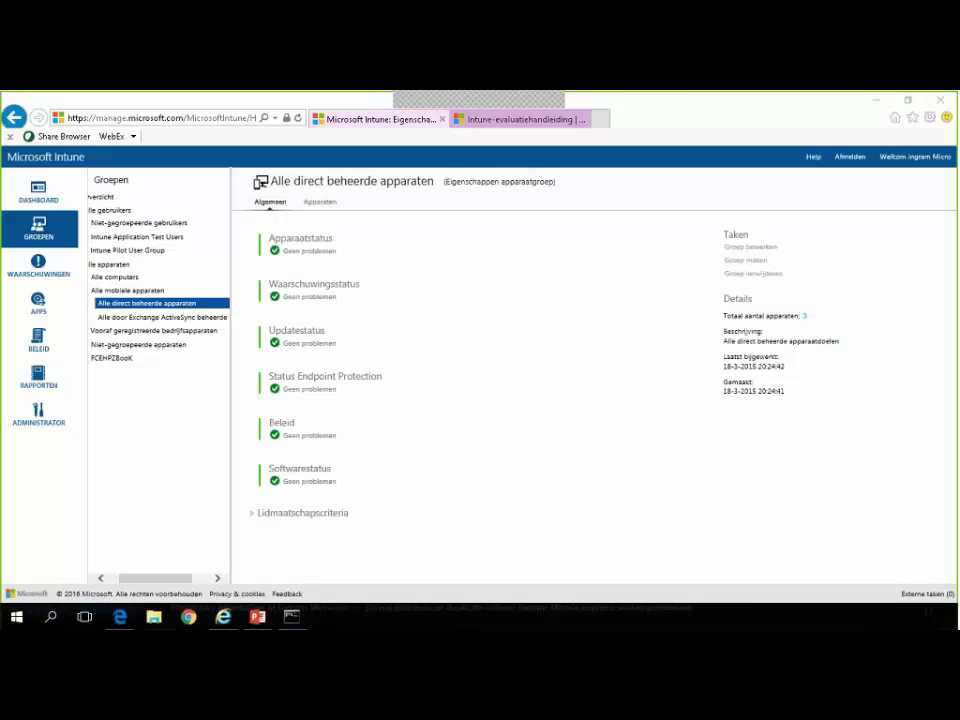
Step: Open the Windows Settings accounts section and review the Azure AD sign-in and device management enrollment under Work access
{"action": "key", "text": "super+i"}
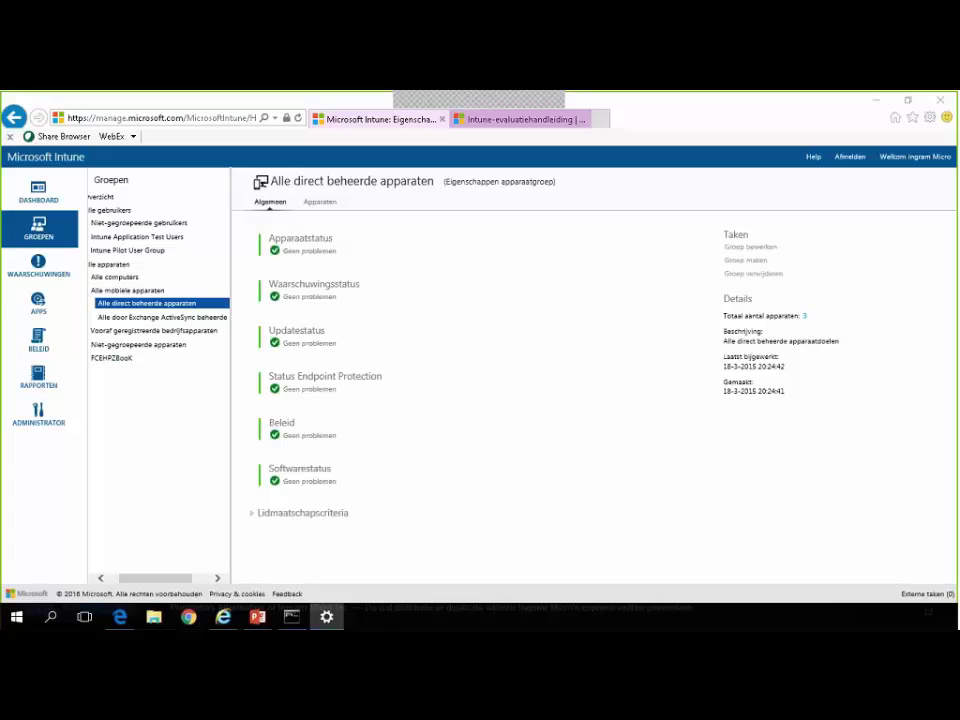
{"action": "left_click_drag", "start_coordinate": [280, 430], "coordinate": [375, 96]}
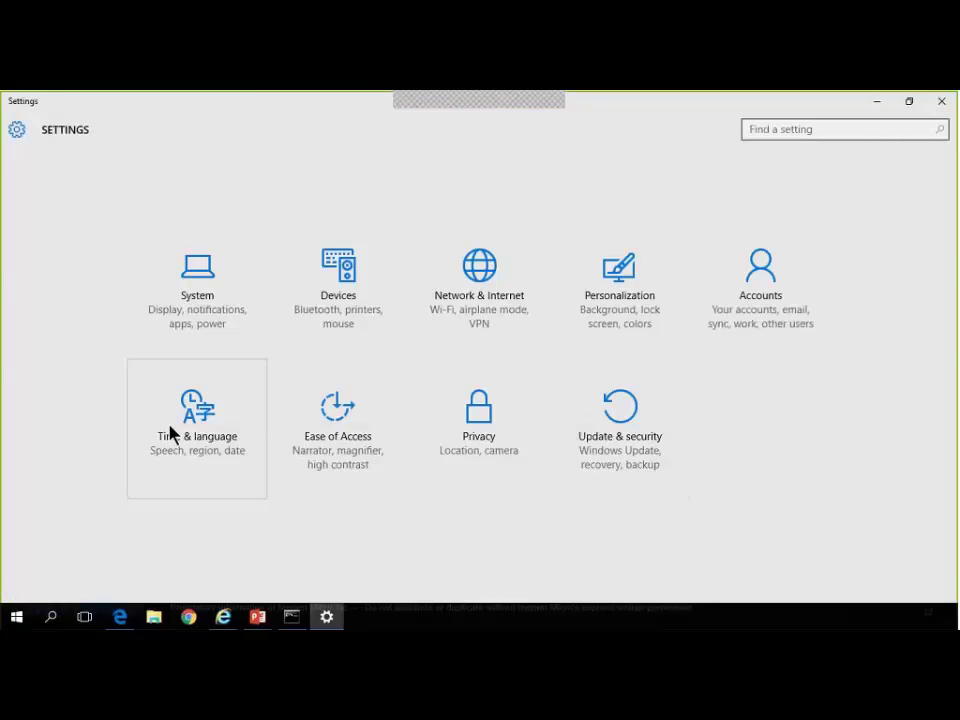
{"action": "left_click", "coordinate": [747, 313]}
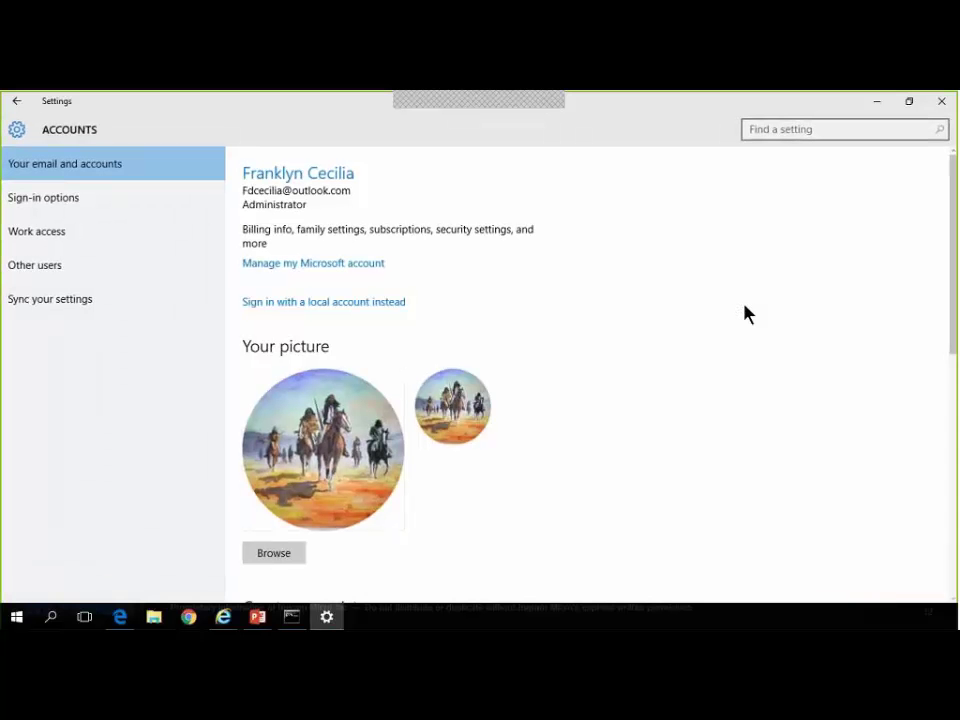
{"action": "left_click", "coordinate": [76, 242]}
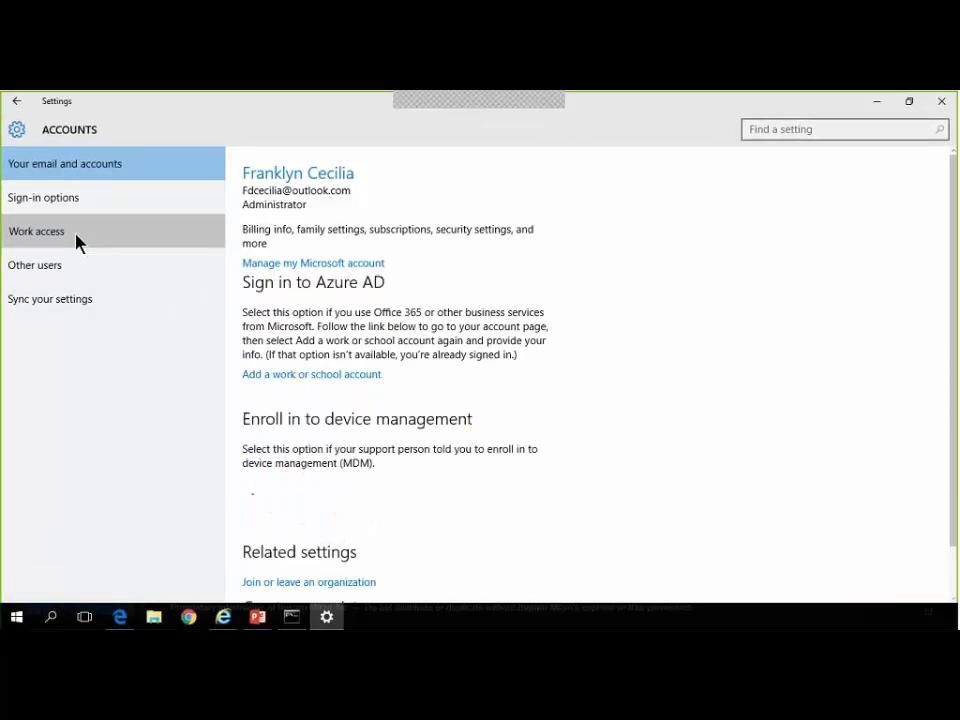
{"action": "scroll", "coordinate": [563, 399], "scroll_direction": "down", "scroll_amount": 1}
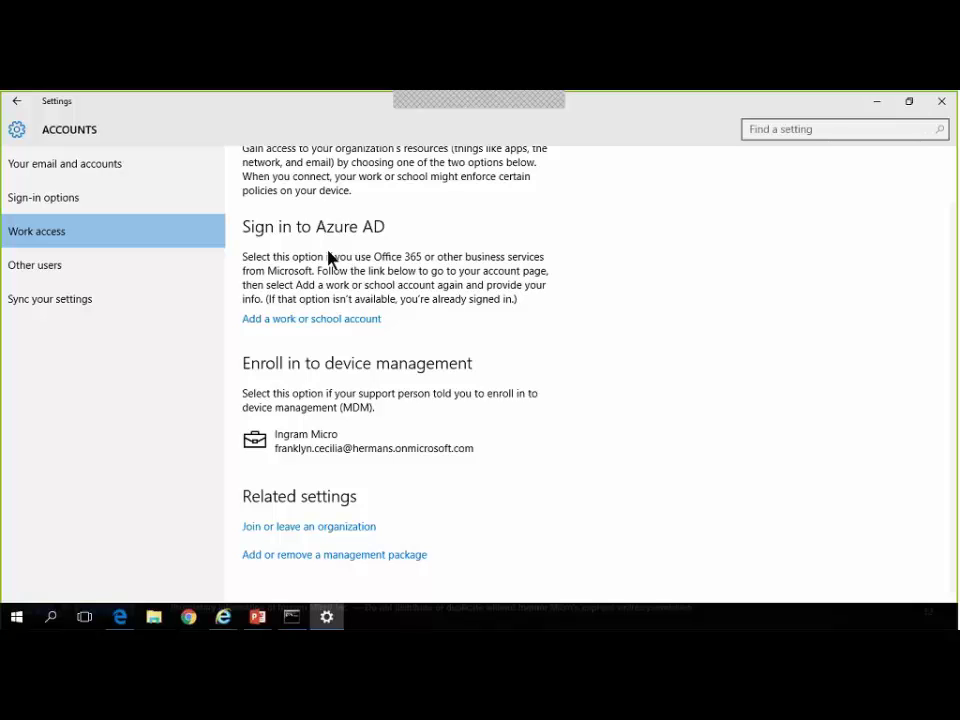
Step: Switch to Microsoft Edge, open portal.azure.com in the InPrivate window, and close that window at the sign-in page
{"action": "left_click", "coordinate": [117, 618]}
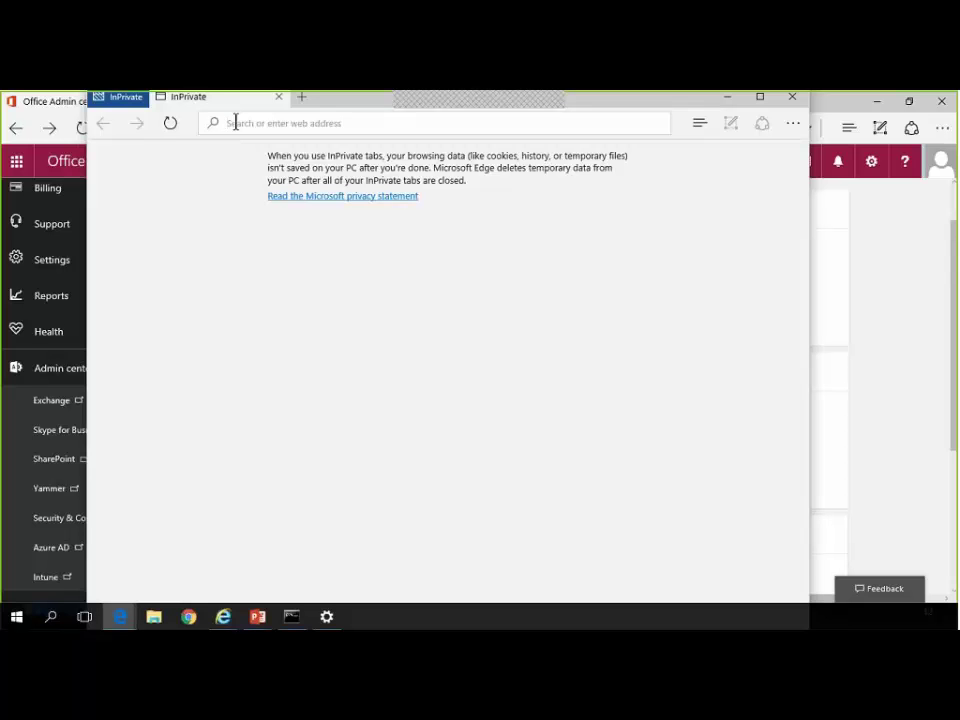
{"action": "type", "text": "porta"}
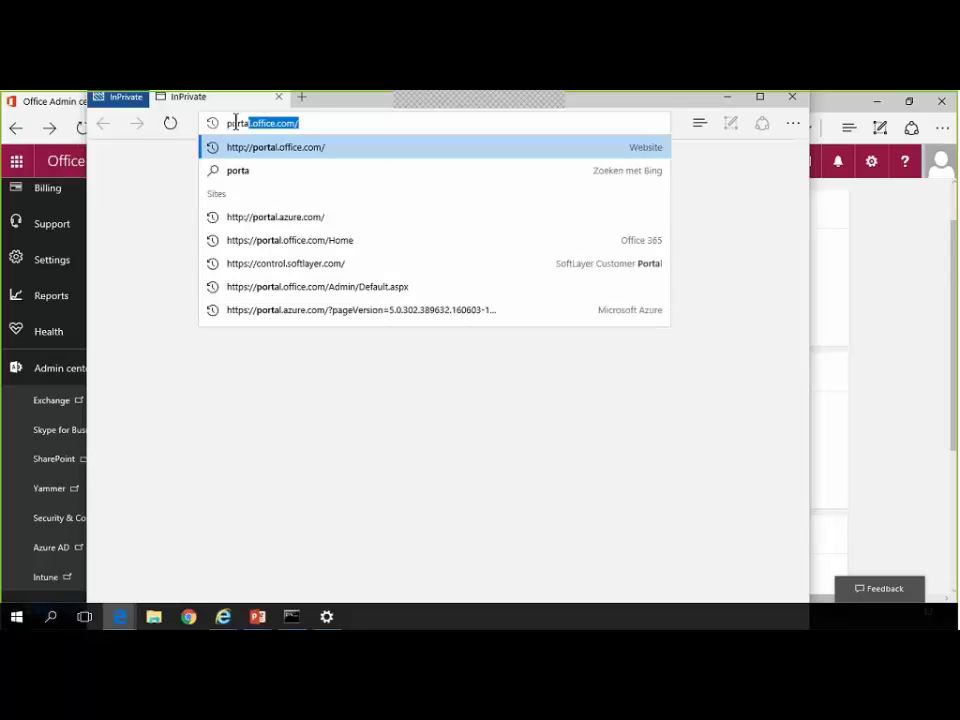
{"action": "type", "text": "lazi"}
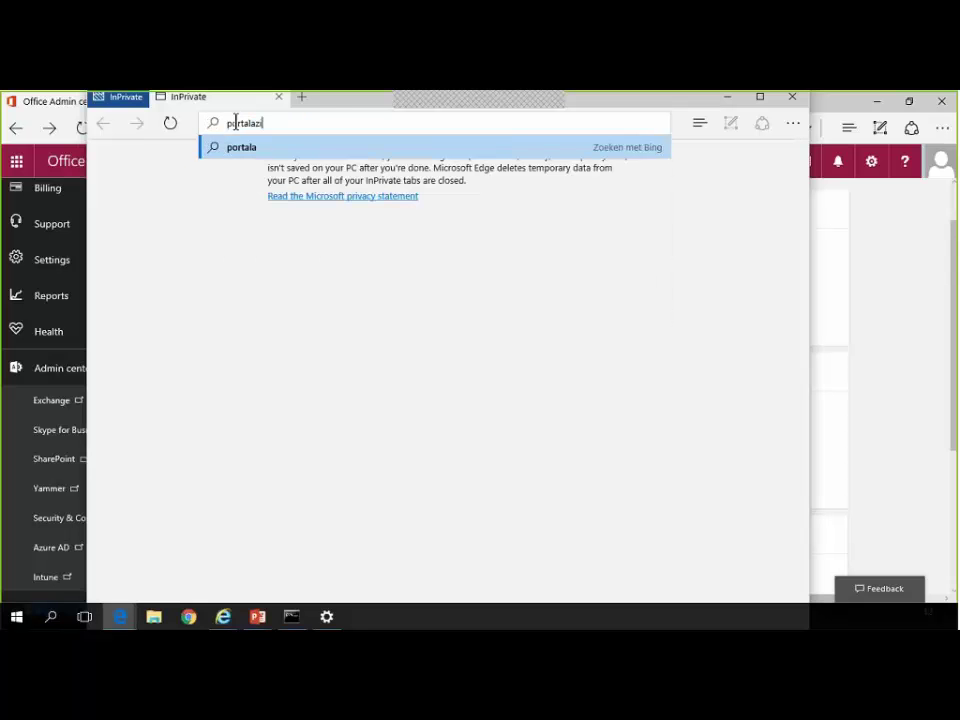
{"action": "key", "text": "BackSpace"}
{"action": "key", "text": "BackSpace"}
{"action": "key", "text": "BackSpace"}
{"action": "type", "text": ".azure"}
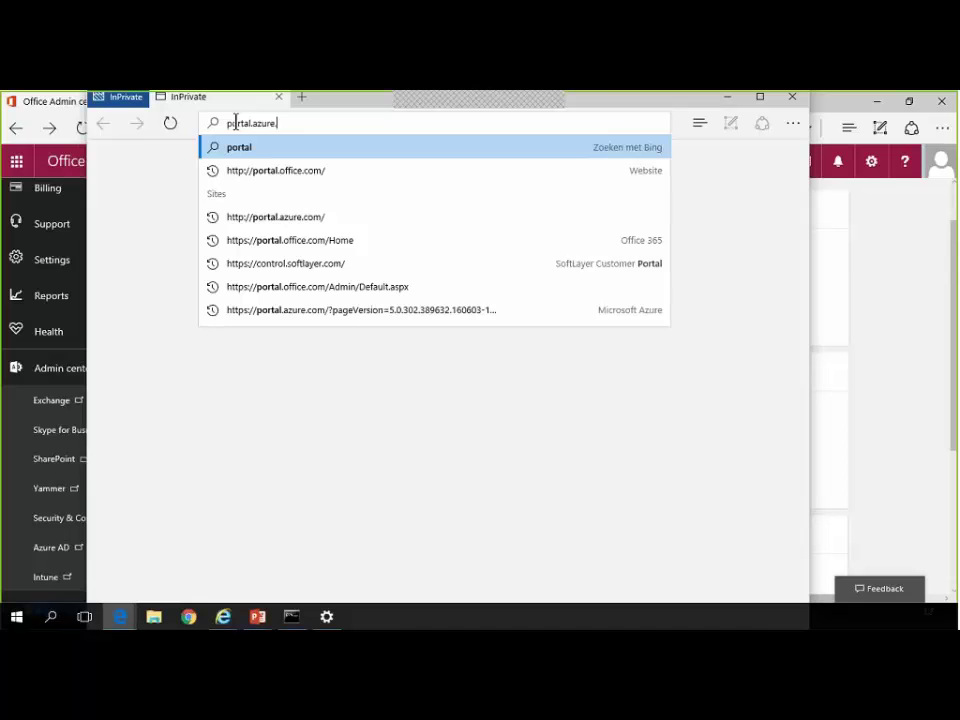
{"action": "type", "text": ".com"}
{"action": "key", "text": "Return"}
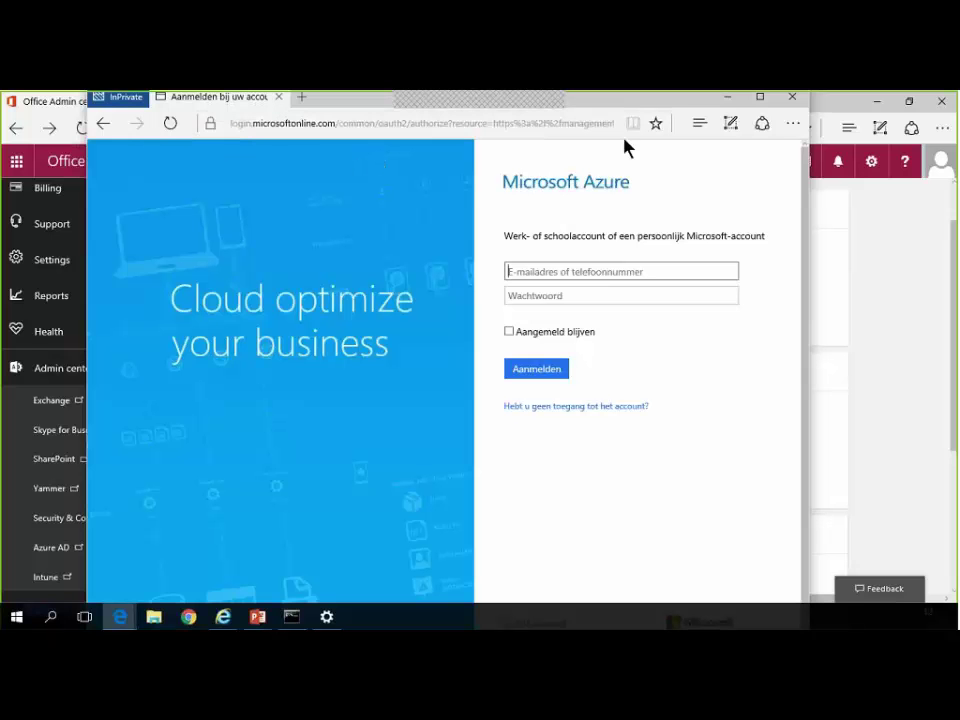
{"action": "left_click", "coordinate": [794, 100]}
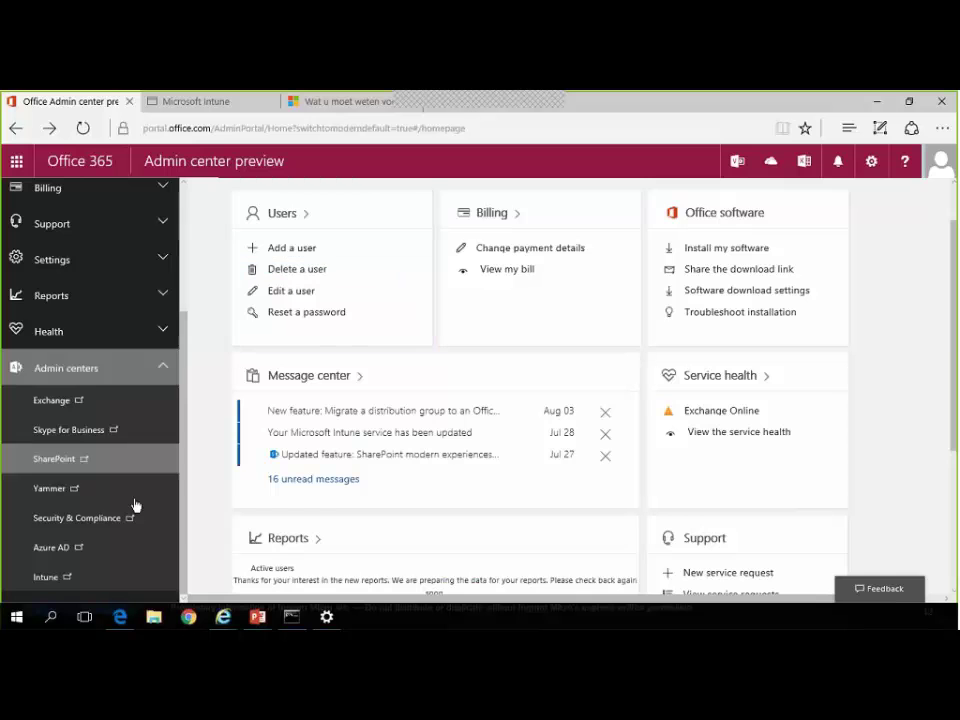
Step: Open the Security & Compliance admin center with the signed-in work account and browse its Security policies, Data management, Service assurance and Alerts options
{"action": "left_click", "coordinate": [100, 528]}
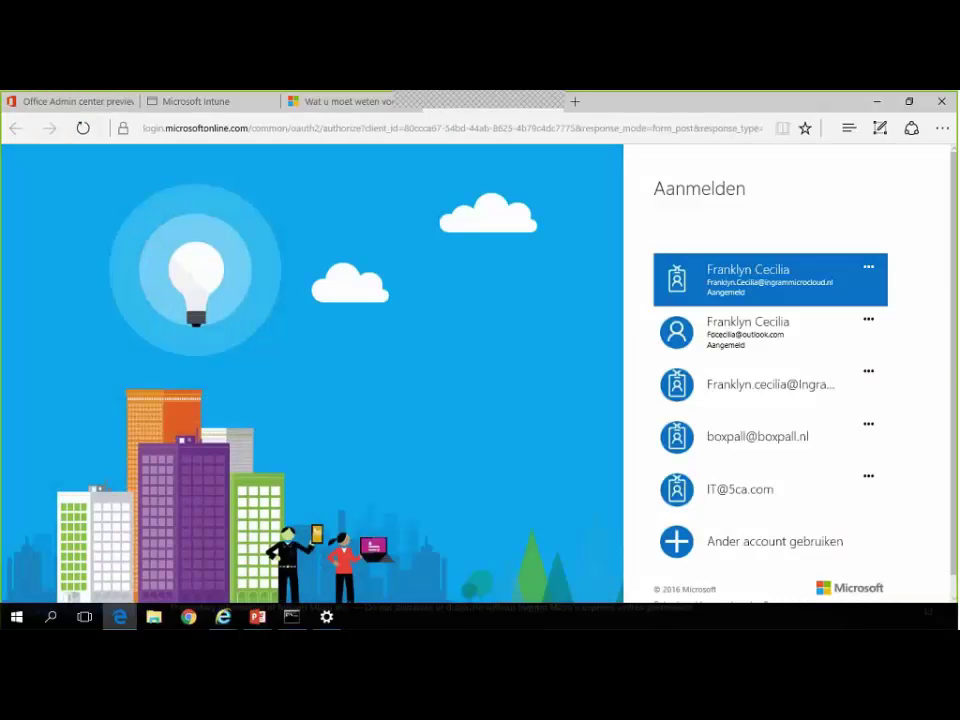
{"action": "left_click", "coordinate": [838, 294]}
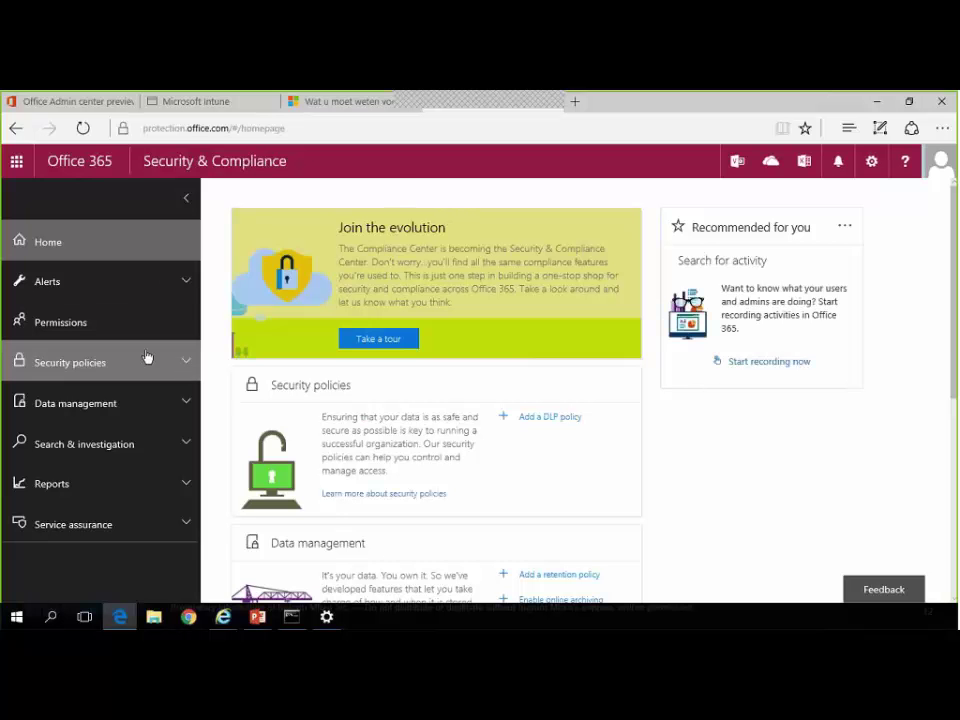
{"action": "left_click", "coordinate": [191, 366]}
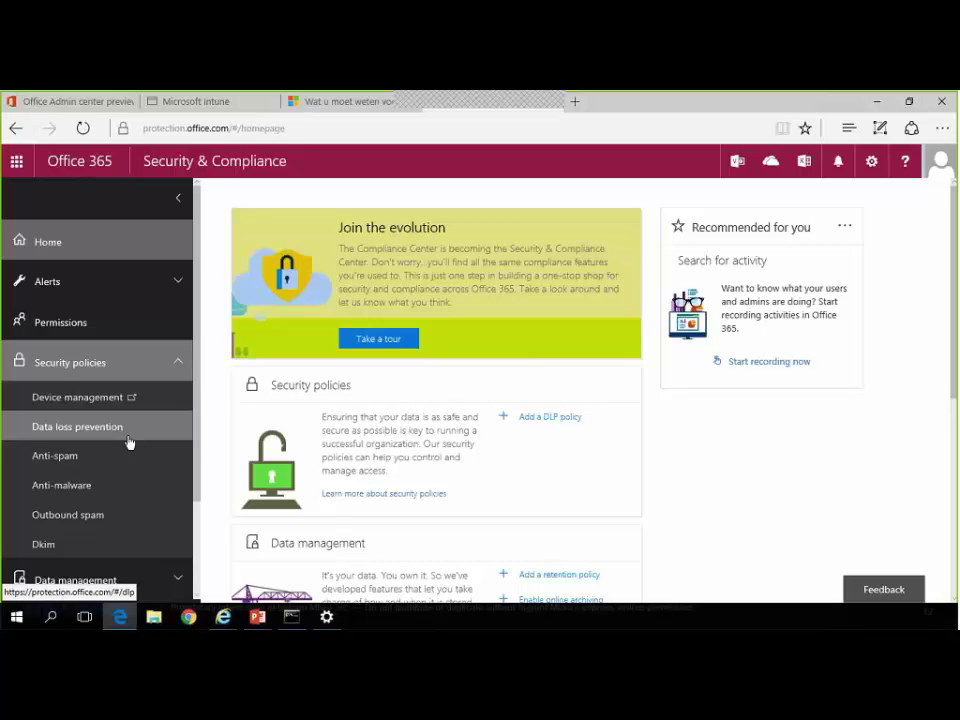
{"action": "scroll", "coordinate": [108, 457], "scroll_direction": "down", "scroll_amount": 1}
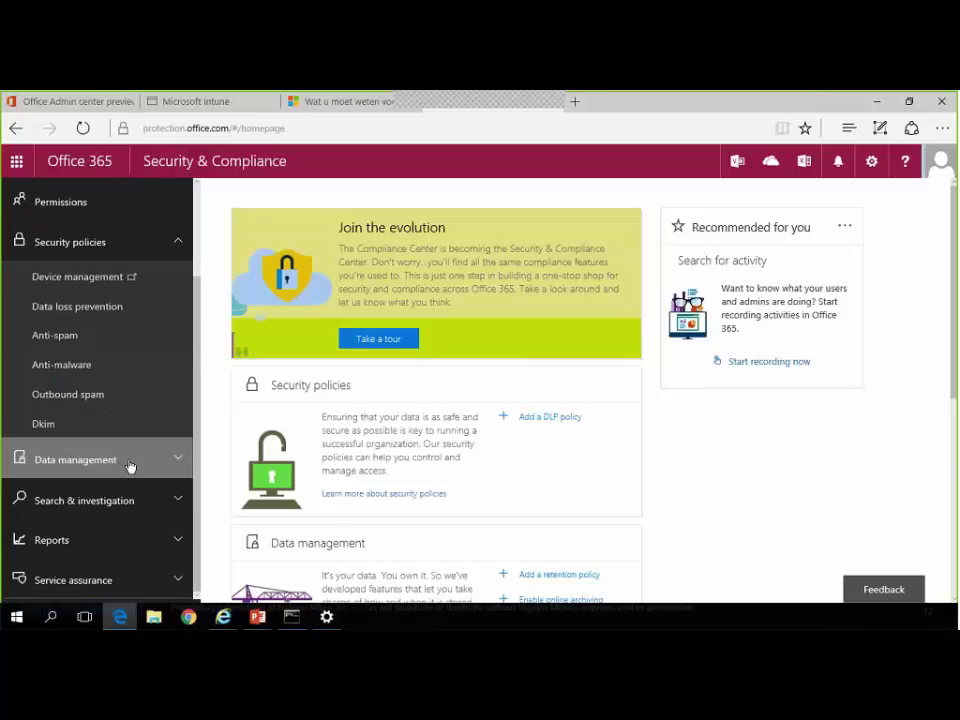
{"action": "left_click", "coordinate": [129, 460]}
{"action": "scroll", "coordinate": [130, 465], "scroll_direction": "down", "scroll_amount": 1}
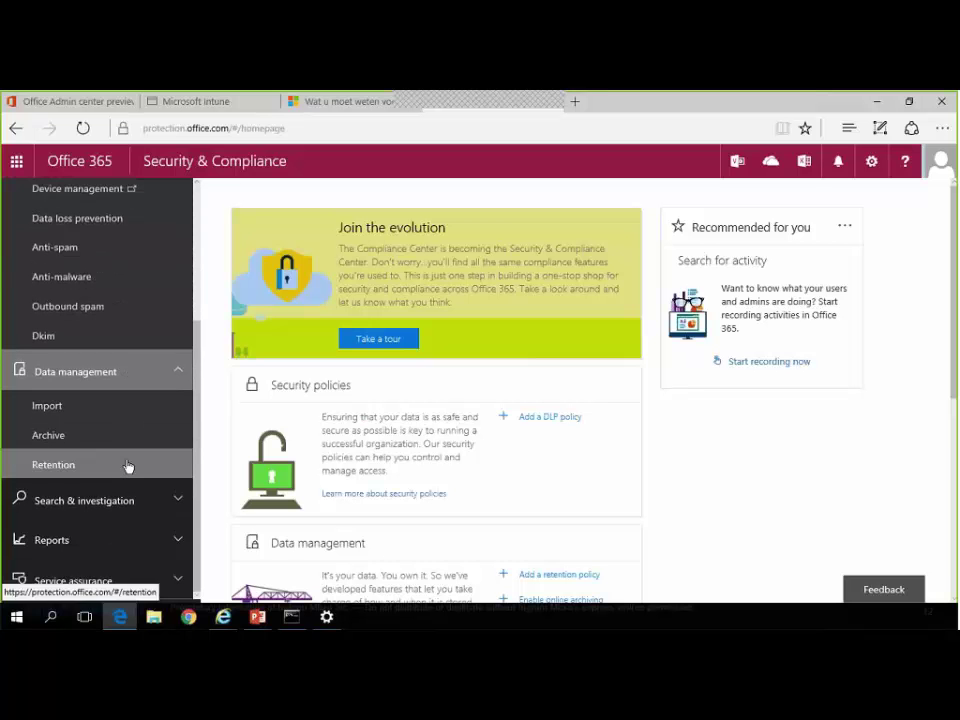
{"action": "left_click", "coordinate": [130, 571]}
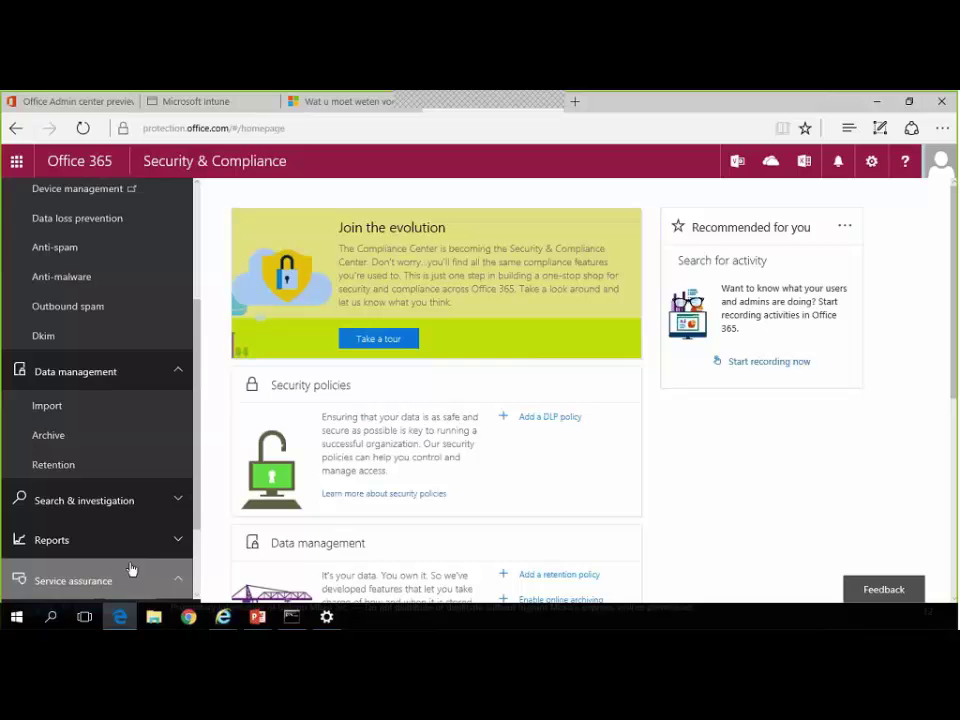
{"action": "scroll", "coordinate": [130, 569], "scroll_direction": "down", "scroll_amount": 1}
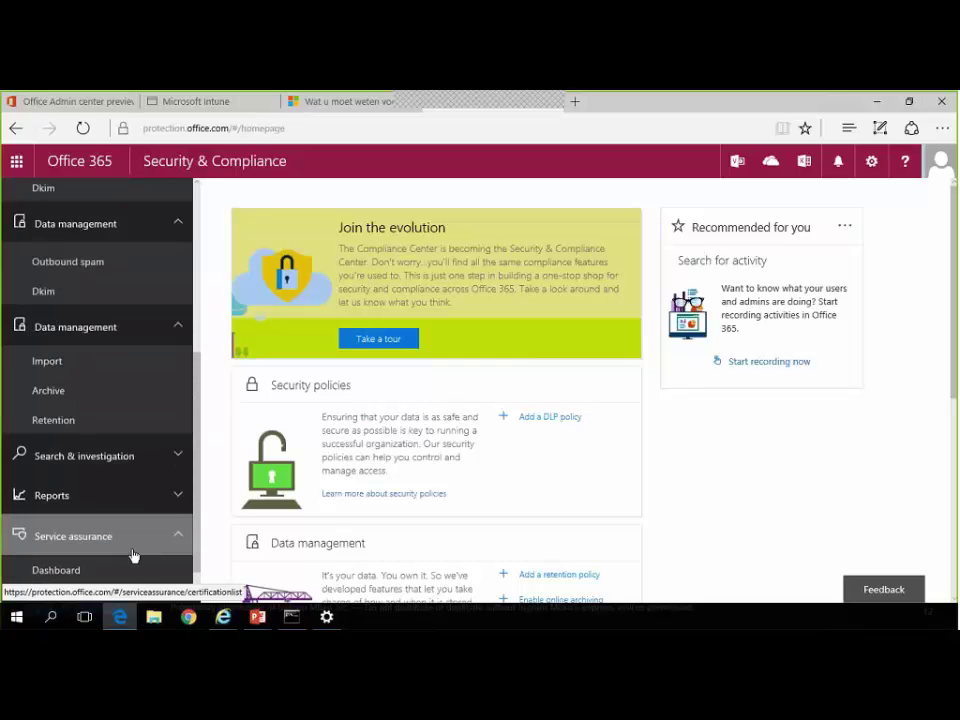
{"action": "scroll", "coordinate": [133, 555], "scroll_direction": "up", "scroll_amount": 5}
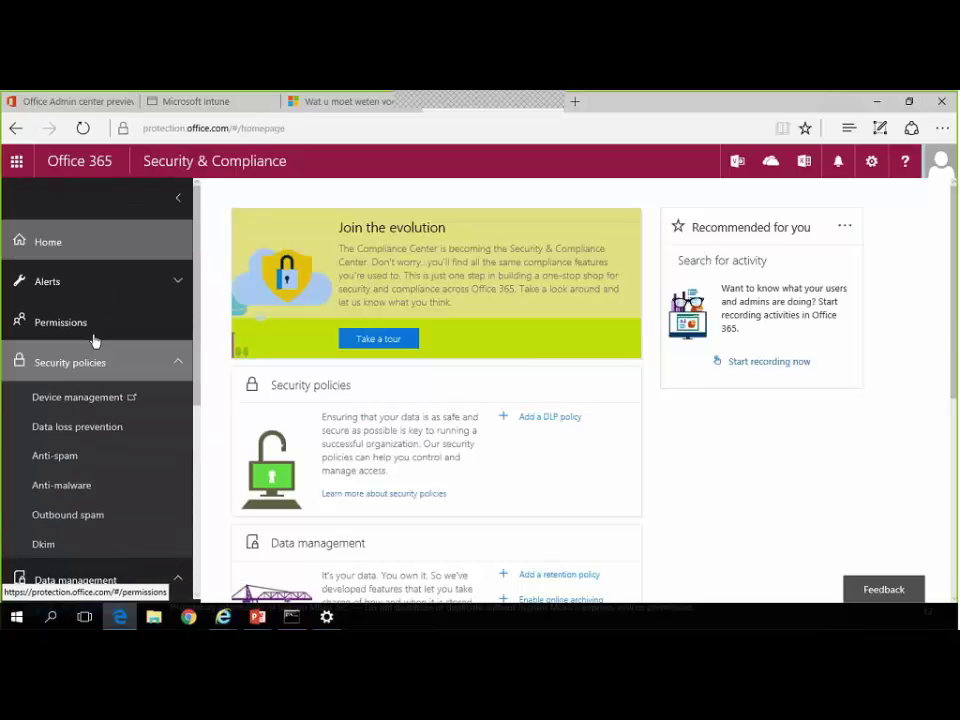
{"action": "left_click", "coordinate": [90, 280]}
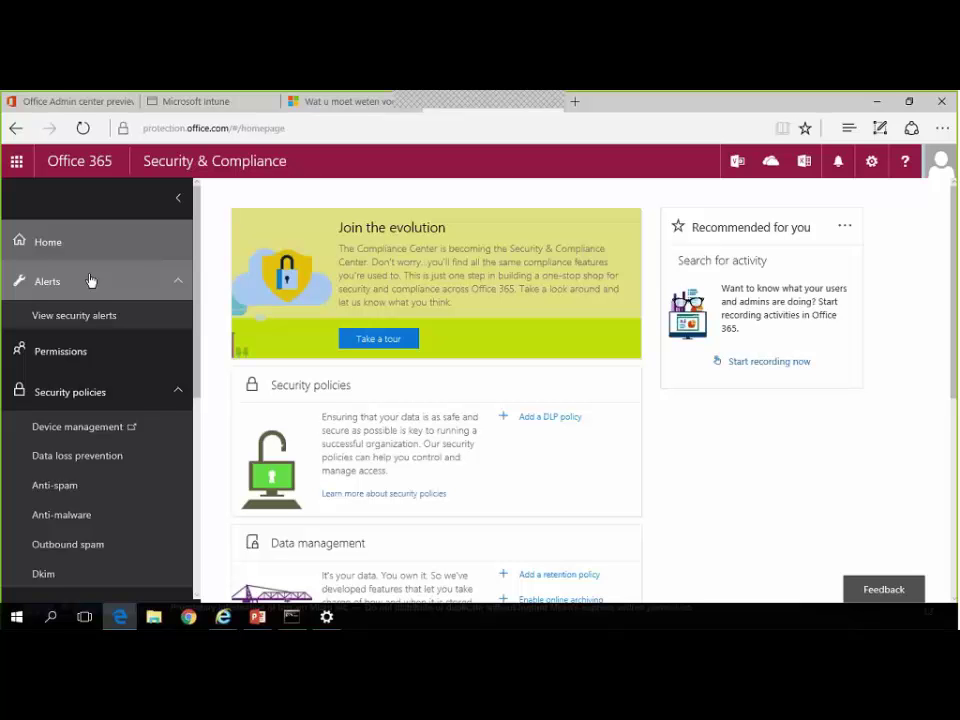
Step: Review the Security & Compliance home page sections for security policies, data management, search & investigation and service assurance
{"action": "scroll", "coordinate": [707, 480], "scroll_direction": "down", "scroll_amount": 1}
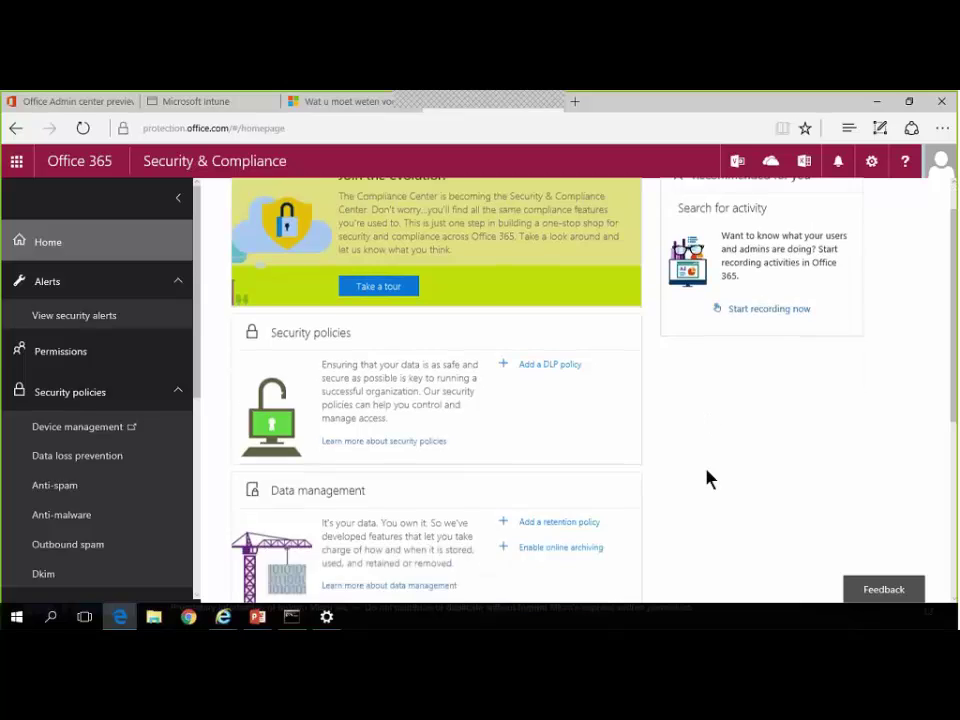
{"action": "scroll", "coordinate": [704, 482], "scroll_direction": "down", "scroll_amount": 1}
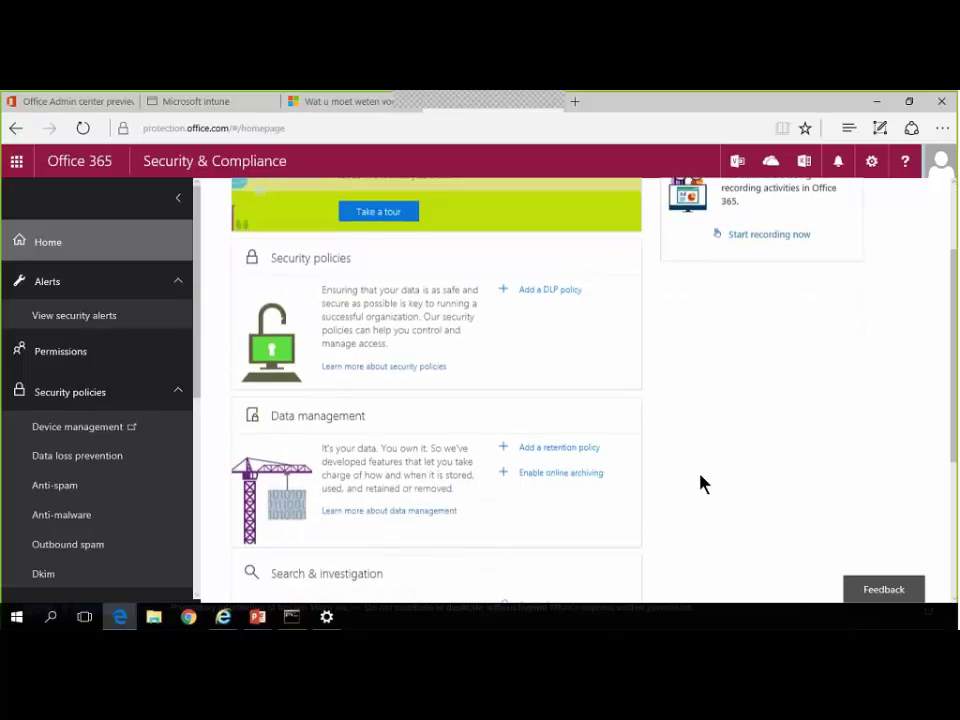
{"action": "scroll", "coordinate": [660, 452], "scroll_direction": "down", "scroll_amount": 1}
{"action": "scroll", "coordinate": [560, 360], "scroll_direction": "up", "scroll_amount": 1}
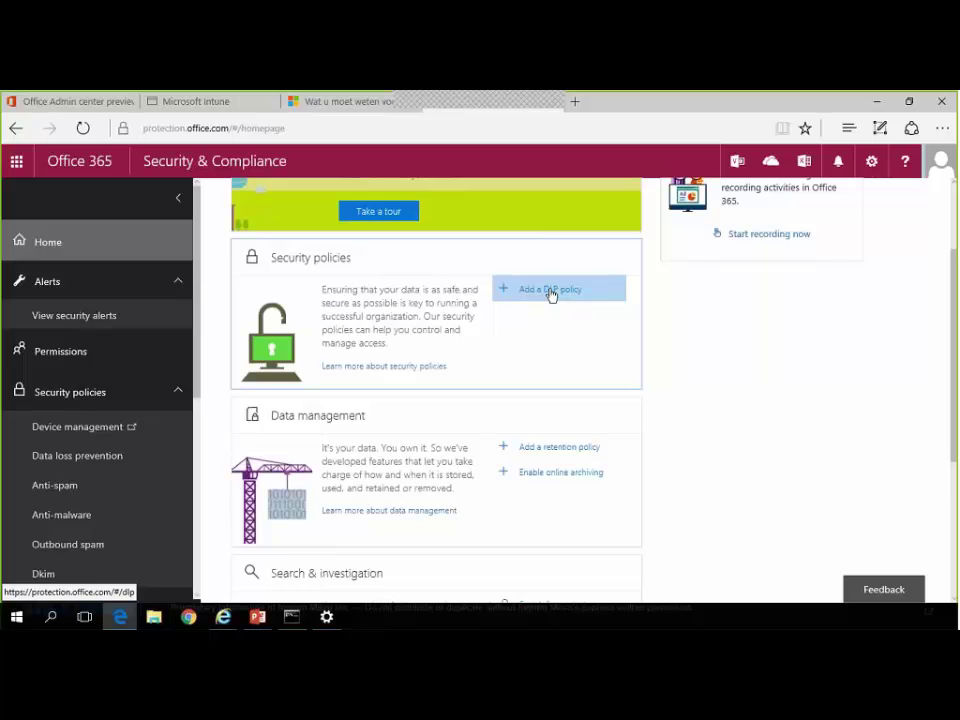
{"action": "scroll", "coordinate": [452, 499], "scroll_direction": "down", "scroll_amount": 2}
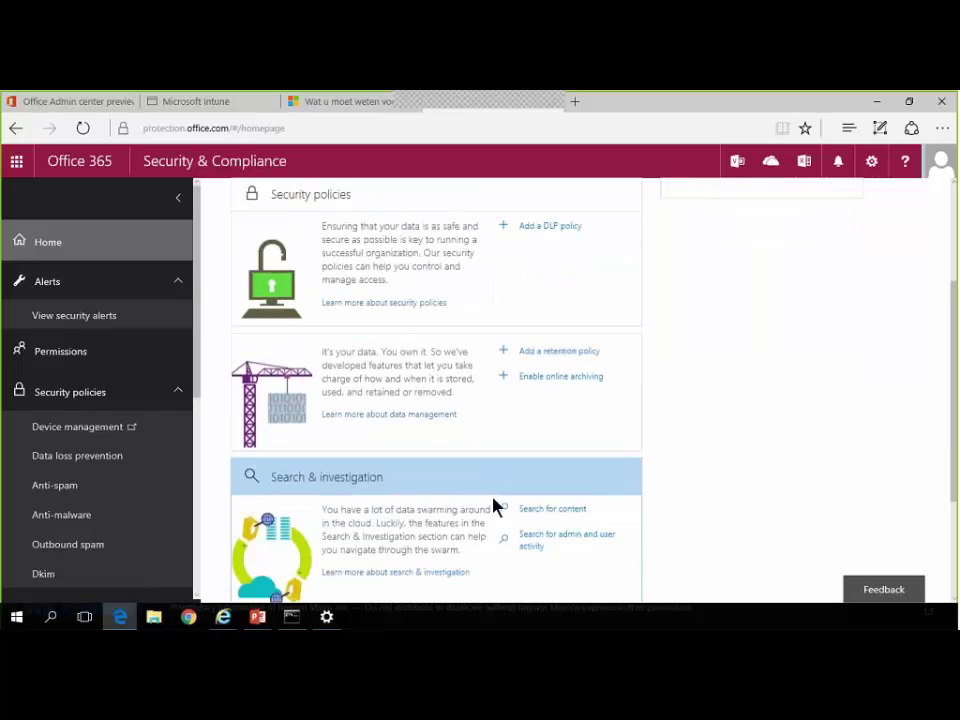
{"action": "scroll", "coordinate": [493, 508], "scroll_direction": "down", "scroll_amount": 3}
{"action": "scroll", "coordinate": [499, 506], "scroll_direction": "up", "scroll_amount": 1}
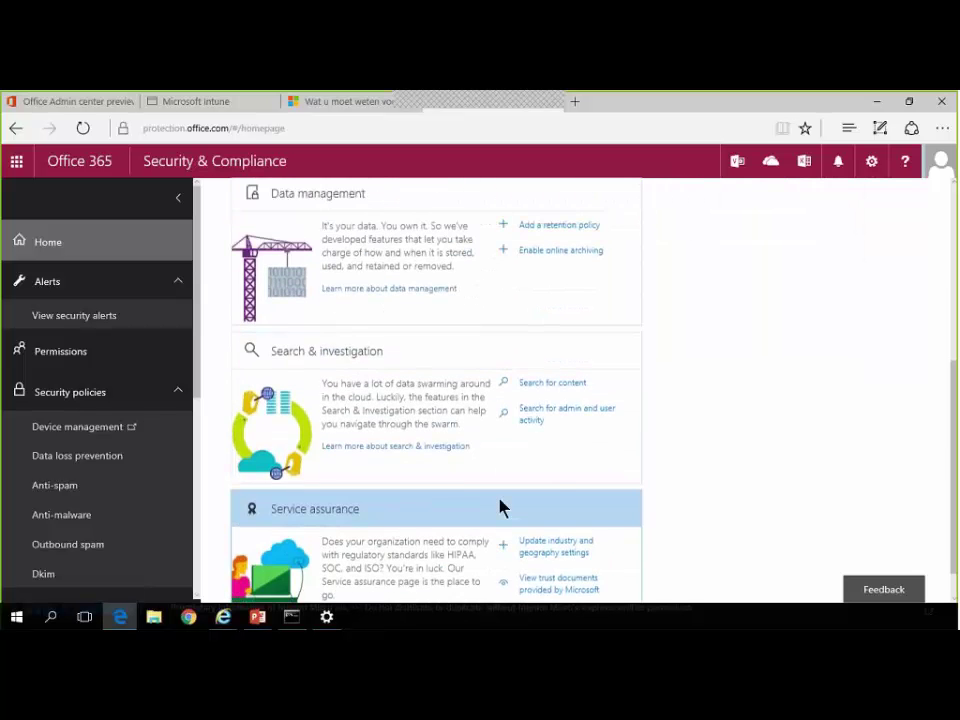
{"action": "scroll", "coordinate": [499, 506], "scroll_direction": "up", "scroll_amount": 4}
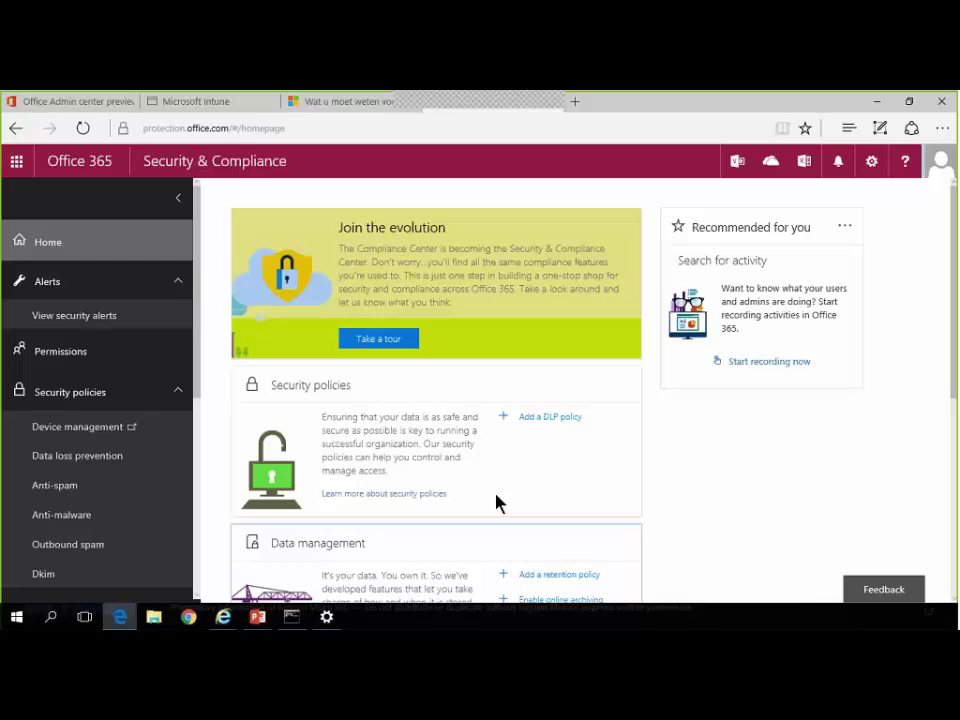
Step: View the Data loss prevention policy list and switch to the Microsoft Intune getting-started article
{"action": "scroll", "coordinate": [105, 391], "scroll_direction": "down", "scroll_amount": 3}
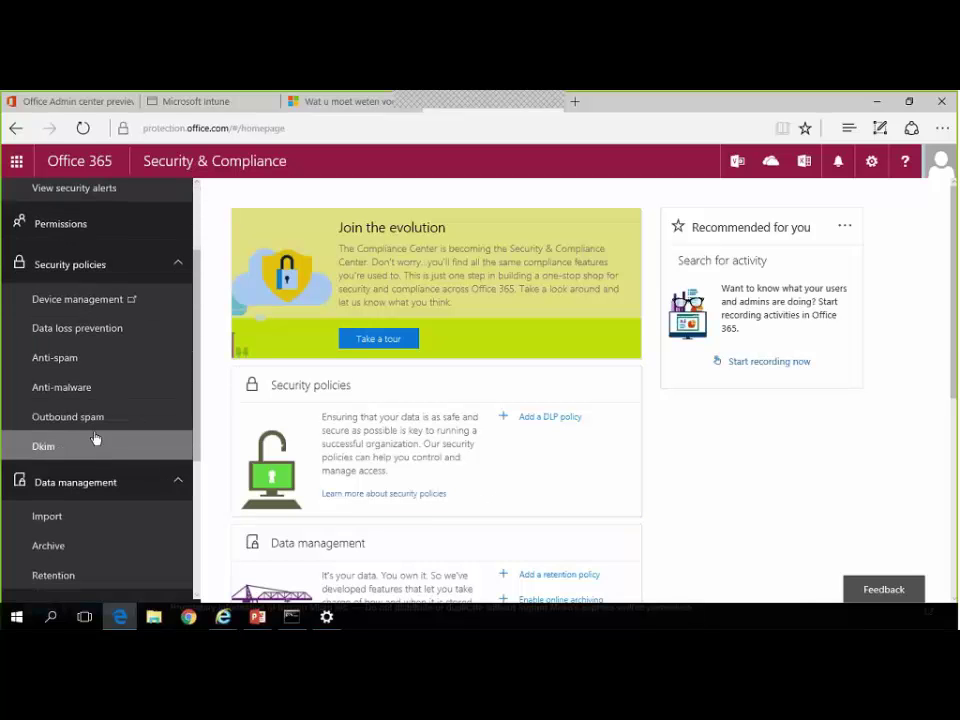
{"action": "left_click", "coordinate": [75, 340]}
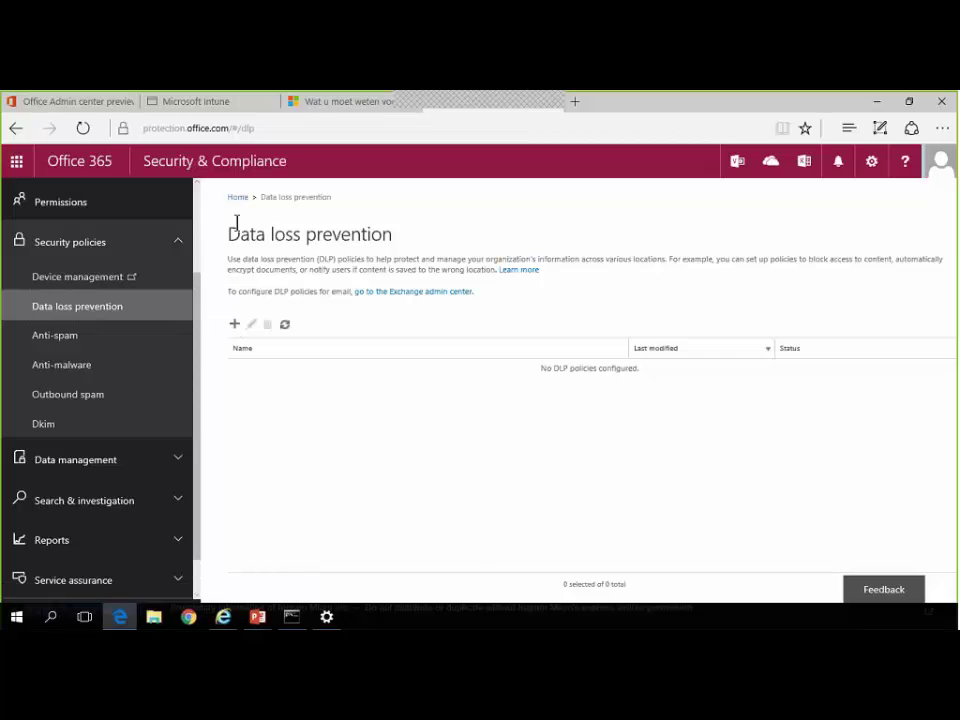
{"action": "left_click", "coordinate": [330, 110]}
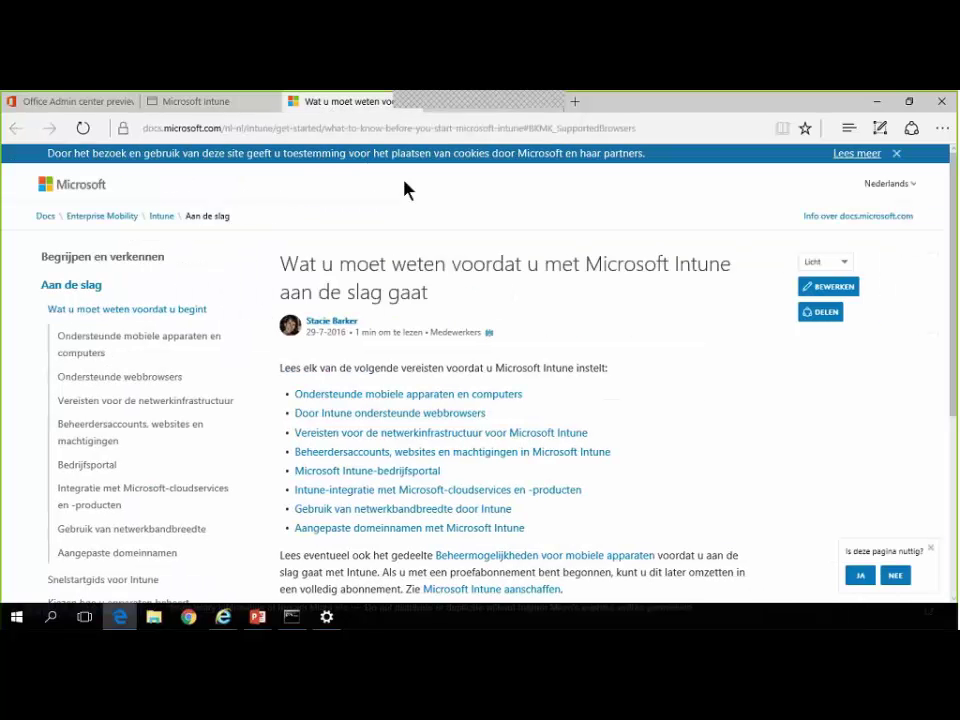